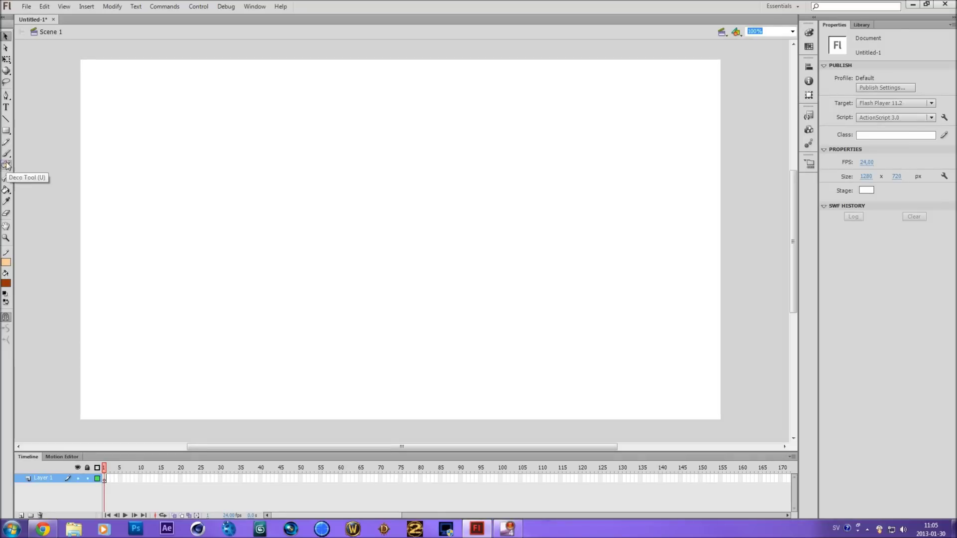
With a grey brush, sketch the head, chin, hair on both sides and left arm.
click(6, 284)
click(5, 324)
mouse_move(333, 198)
mouse_down()
mouse_move(358, 243)
mouse_move(392, 227)
mouse_up()
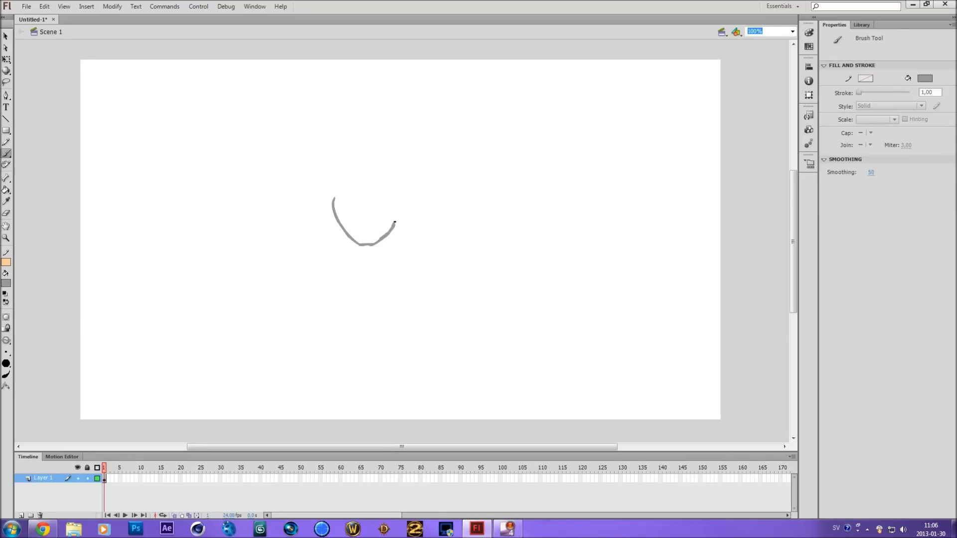
drag(354, 191, 409, 212)
drag(343, 231, 332, 276)
mouse_move(317, 272)
mouse_down()
mouse_move(330, 197)
mouse_move(396, 172)
mouse_move(443, 278)
mouse_up()
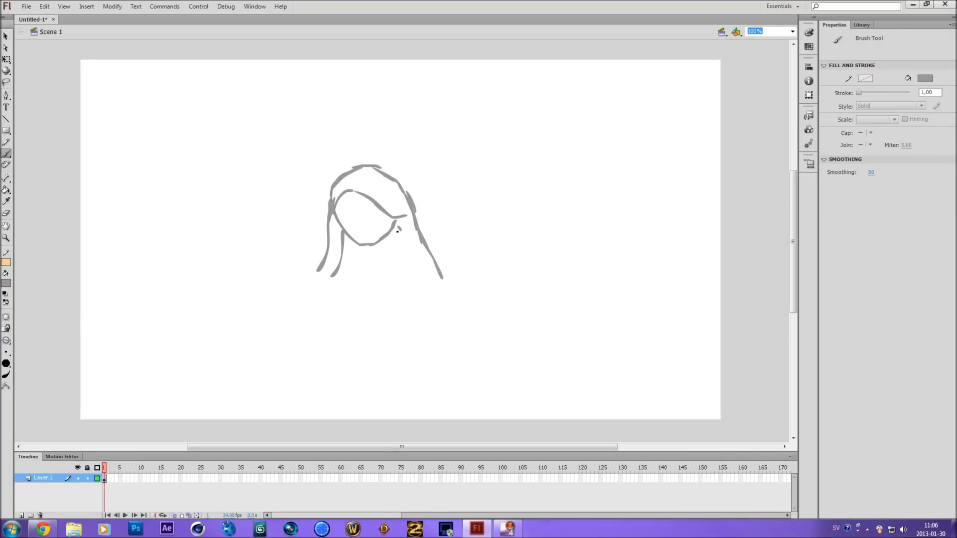
mouse_move(319, 267)
mouse_down()
mouse_move(224, 299)
mouse_move(262, 307)
mouse_up()
Try a rounded hand at the left arm's end, then undo the misshapen stroke.
key(ctrl+z)
key(ctrl+y)
key(ctrl+z)
key(ctrl+z)
mouse_move(230, 299)
mouse_down()
mouse_move(261, 308)
mouse_move(344, 287)
mouse_move(373, 318)
mouse_up()
key(ctrl+z)
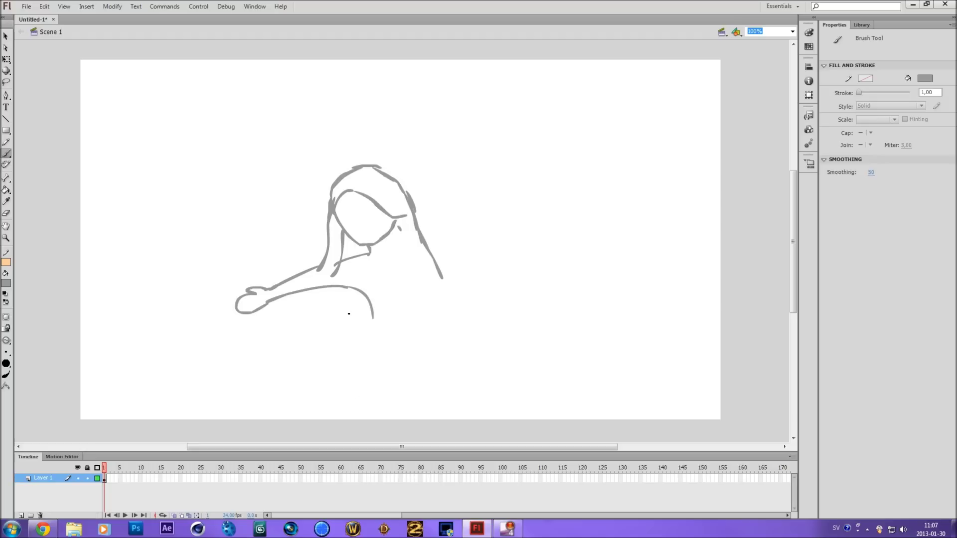
Sketch hair strands by the neck, the shoulder line, arm edges, torso and face guides.
drag(398, 227, 402, 257)
drag(406, 245, 419, 287)
drag(367, 289, 415, 297)
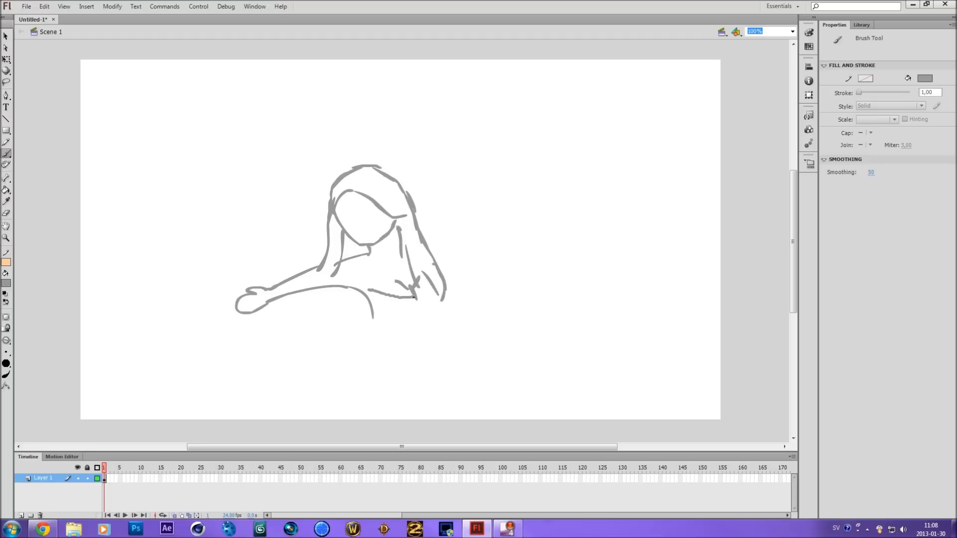
mouse_move(330, 241)
mouse_down()
mouse_move(300, 274)
mouse_move(278, 325)
mouse_move(355, 295)
mouse_up()
mouse_move(441, 281)
mouse_down()
mouse_move(436, 352)
mouse_move(441, 341)
mouse_up()
click(6, 374)
mouse_move(355, 192)
mouse_down()
mouse_move(367, 238)
mouse_move(376, 209)
mouse_move(373, 230)
mouse_move(393, 254)
mouse_up()
Sketch extra hair strands and the outstretched right arm with its hand and wrist.
mouse_move(387, 251)
mouse_down()
mouse_move(381, 246)
mouse_move(438, 218)
mouse_move(448, 270)
mouse_up()
mouse_move(431, 250)
mouse_down()
mouse_move(443, 244)
mouse_move(438, 220)
mouse_up()
drag(440, 222, 536, 238)
mouse_move(444, 272)
mouse_down()
mouse_move(528, 257)
mouse_move(553, 274)
mouse_up()
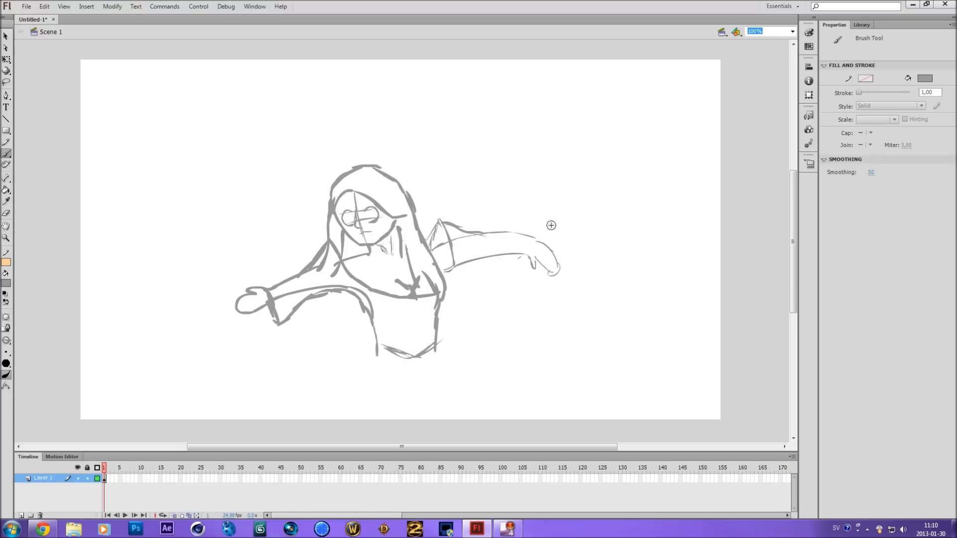
drag(534, 238, 528, 269)
mouse_move(528, 260)
mouse_down()
mouse_move(456, 269)
mouse_move(519, 258)
mouse_up()
drag(485, 234, 532, 239)
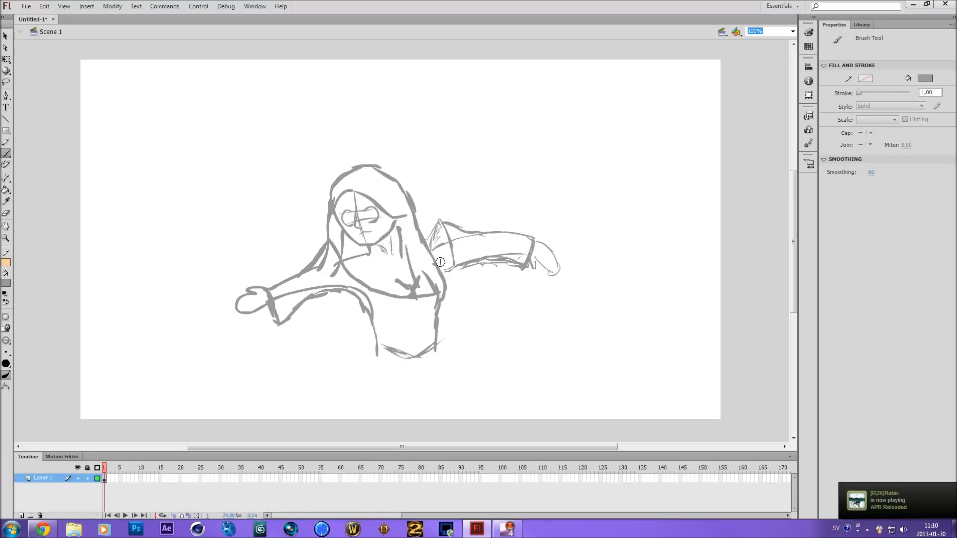
Sketch the skirt and legs below the torso.
drag(437, 342, 464, 398)
drag(427, 390, 467, 408)
mouse_move(383, 344)
mouse_down()
mouse_move(360, 374)
mouse_move(398, 405)
mouse_up()
drag(361, 381, 345, 425)
mouse_move(404, 396)
mouse_down()
mouse_move(378, 427)
mouse_move(430, 388)
mouse_move(453, 412)
mouse_move(446, 435)
mouse_up()
mouse_move(399, 406)
mouse_down()
mouse_move(339, 436)
mouse_move(397, 430)
mouse_up()
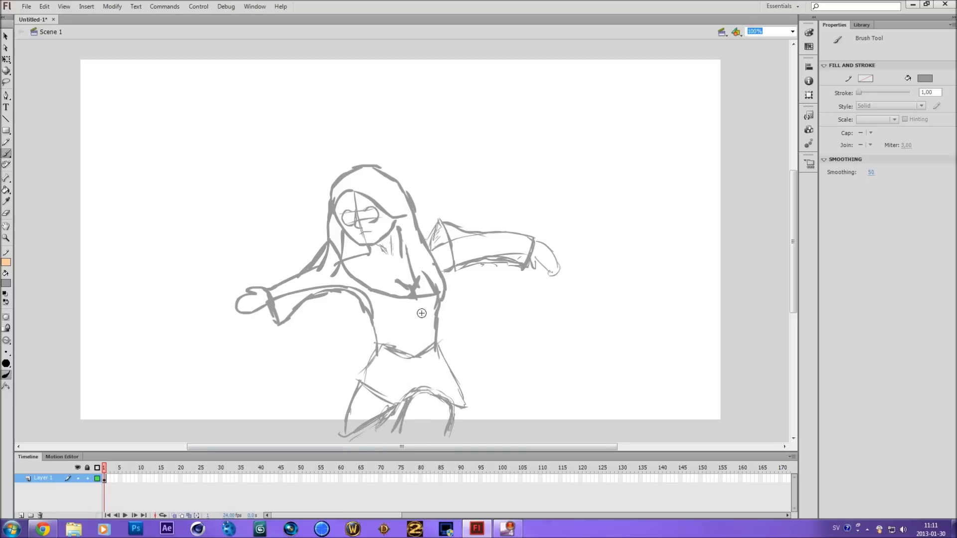
Add cat ears on the head and sketch the first tails around the body.
drag(387, 169, 401, 178)
drag(332, 179, 341, 174)
mouse_move(439, 216)
mouse_down()
mouse_move(535, 74)
mouse_move(467, 221)
mouse_up()
mouse_move(446, 275)
mouse_down()
mouse_move(481, 271)
mouse_move(671, 310)
mouse_up()
drag(458, 290, 672, 311)
mouse_move(353, 164)
mouse_down()
mouse_move(275, 100)
mouse_move(324, 197)
mouse_up()
drag(418, 219, 419, 72)
mouse_move(352, 302)
mouse_down()
mouse_move(243, 389)
mouse_move(356, 315)
mouse_up()
Sketch the remaining tails sweeping out on both sides.
drag(439, 302, 570, 432)
drag(481, 324, 538, 441)
mouse_move(322, 229)
mouse_down()
mouse_move(183, 189)
mouse_move(251, 288)
mouse_up()
drag(274, 276, 322, 244)
drag(486, 229, 667, 79)
drag(543, 242, 620, 139)
drag(345, 109, 350, 134)
drag(619, 138, 708, 148)
Add Layer 2 and begin black inking with the jawline.
click(6, 283)
click(5, 303)
click(21, 515)
mouse_move(334, 209)
mouse_down()
mouse_move(368, 245)
mouse_move(398, 222)
mouse_move(355, 223)
mouse_up()
Ink the eye, forehead hair, hood outline and the hair edges down the neck.
mouse_move(350, 187)
mouse_down()
mouse_move(333, 210)
mouse_move(377, 202)
mouse_move(400, 222)
mouse_move(417, 277)
mouse_move(439, 291)
mouse_up()
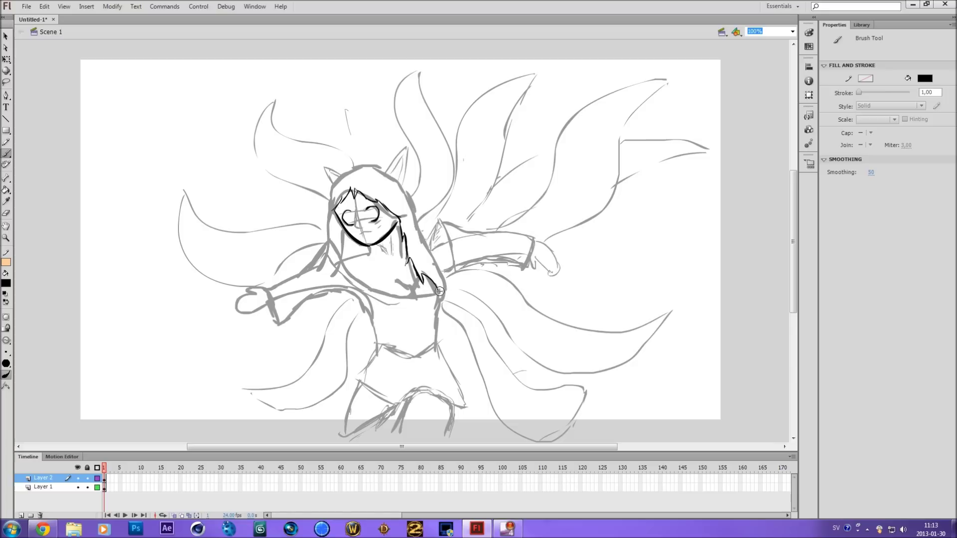
drag(439, 341, 443, 282)
mouse_move(391, 178)
mouse_down()
mouse_move(416, 215)
mouse_move(333, 189)
mouse_move(326, 242)
mouse_move(419, 297)
mouse_move(440, 292)
mouse_up()
drag(398, 223, 405, 254)
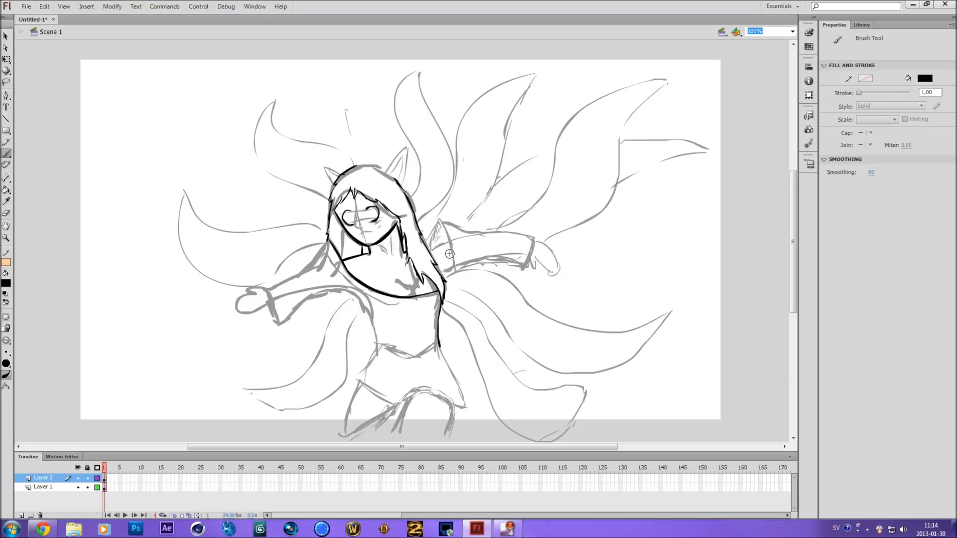
Ink both sleeve outlines, the torso side, the waistband and the right skirt edge.
mouse_move(441, 222)
mouse_down()
mouse_move(456, 264)
mouse_move(477, 229)
mouse_move(533, 238)
mouse_move(523, 269)
mouse_up()
drag(520, 268, 461, 264)
mouse_move(328, 245)
mouse_down()
mouse_move(267, 292)
mouse_move(279, 321)
mouse_move(346, 288)
mouse_move(378, 349)
mouse_move(438, 343)
mouse_up()
mouse_move(378, 348)
mouse_down()
mouse_move(439, 345)
mouse_move(482, 426)
mouse_up()
drag(453, 422, 479, 425)
drag(447, 368, 439, 397)
Redo the skirt diagonal, then ink the left skirt edge, legs and shirt top.
drag(377, 349, 363, 383)
key(ctrl+z)
mouse_move(376, 350)
mouse_down()
mouse_move(362, 384)
mouse_move(394, 409)
mouse_move(356, 440)
mouse_up()
mouse_move(451, 390)
mouse_down()
mouse_move(431, 398)
mouse_move(445, 441)
mouse_up()
drag(391, 436, 416, 395)
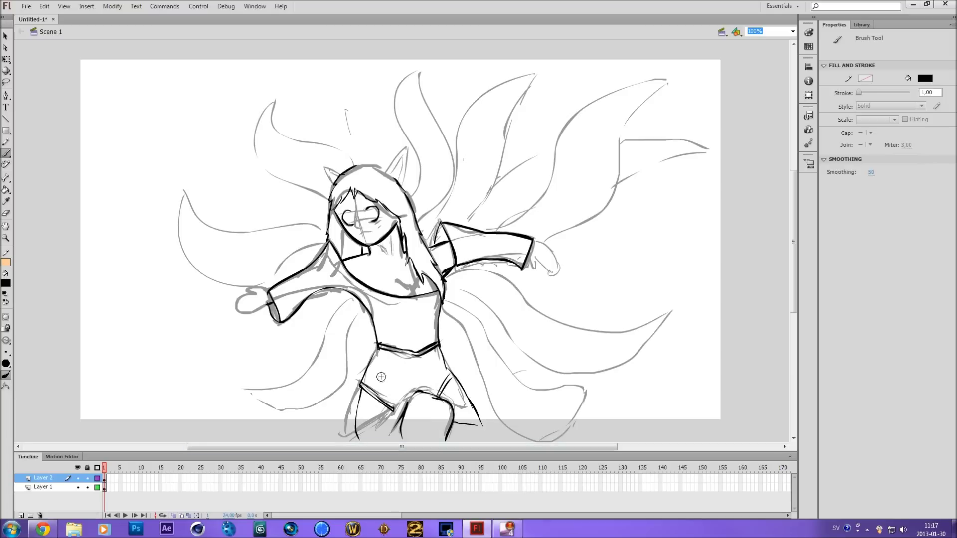
mouse_move(328, 252)
mouse_down()
mouse_move(396, 306)
mouse_move(440, 290)
mouse_move(423, 331)
mouse_up()
Ink the hands, undoing stray finger strokes, and refine the right sleeve and cuff.
mouse_move(537, 259)
mouse_down()
mouse_move(551, 273)
mouse_move(565, 258)
mouse_move(551, 248)
mouse_up()
key(ctrl+z)
drag(551, 250, 563, 252)
key(ctrl+z)
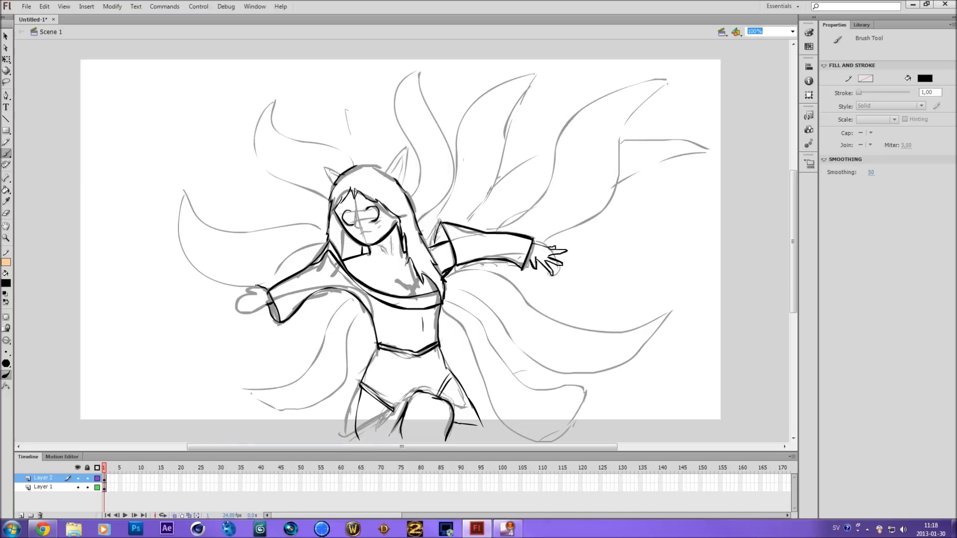
mouse_move(275, 301)
mouse_down()
mouse_move(243, 306)
mouse_move(285, 319)
mouse_up()
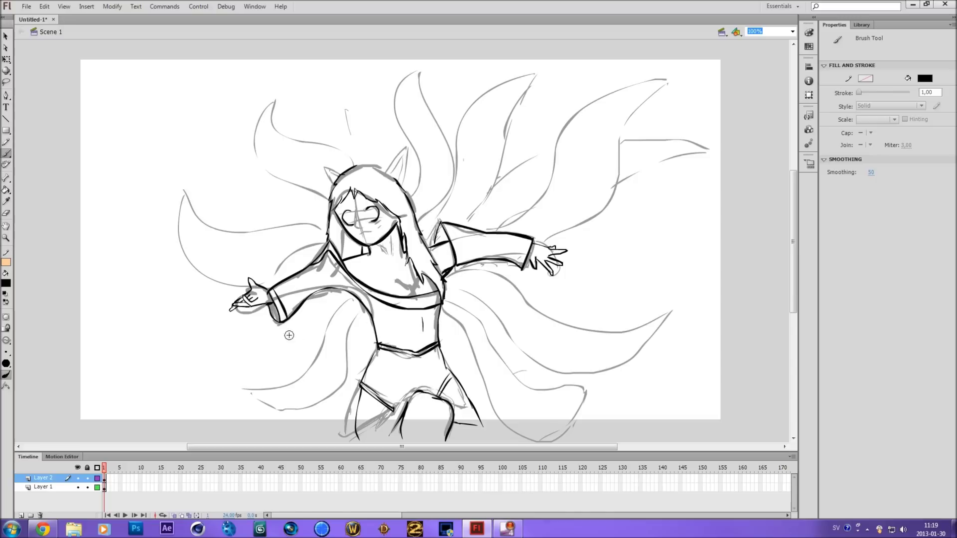
drag(454, 241, 458, 266)
drag(522, 241, 523, 242)
Ink the sash down to its tip, the right cat ear and the small mouth.
drag(424, 311, 481, 365)
mouse_move(426, 312)
mouse_down()
mouse_move(460, 337)
mouse_move(500, 409)
mouse_up()
drag(482, 363, 512, 402)
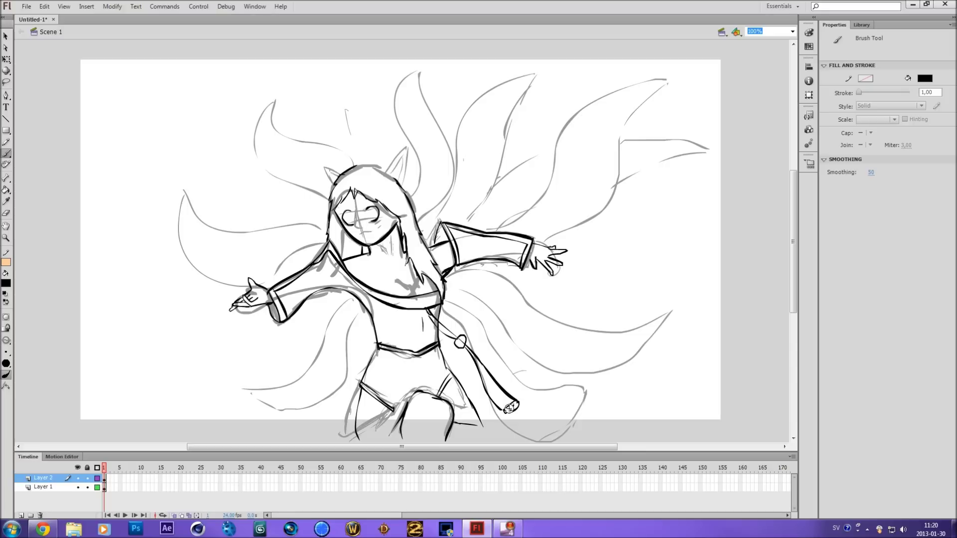
drag(387, 170, 408, 146)
drag(408, 187, 392, 173)
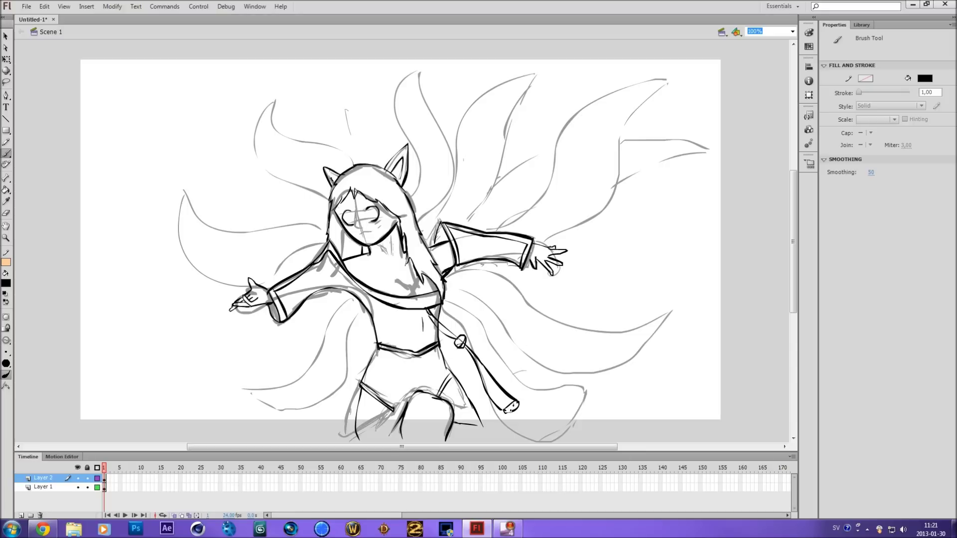
click(53, 487)
drag(363, 235, 384, 231)
Ink the upper-right and upper-left tails, undoing rough strokes.
click(78, 487)
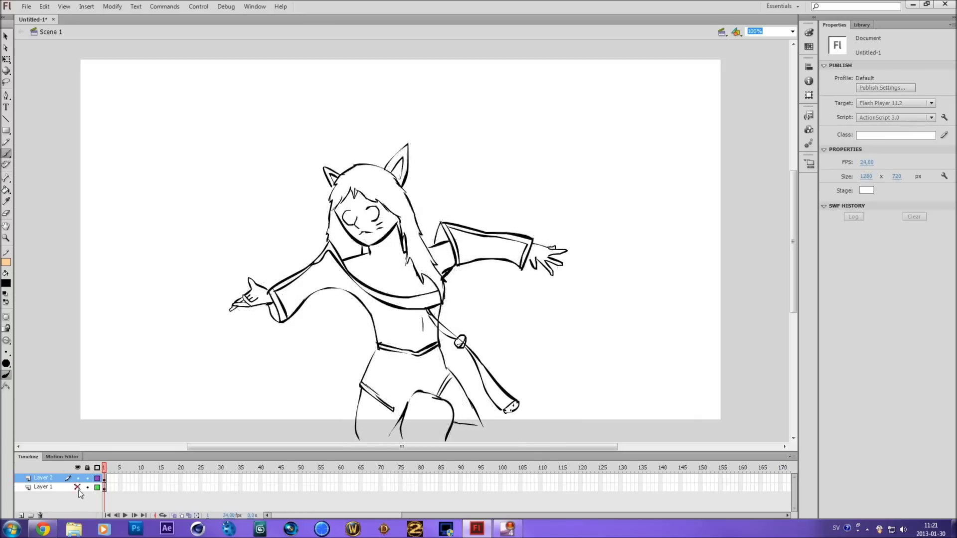
mouse_move(488, 231)
mouse_down()
mouse_move(556, 164)
mouse_move(632, 121)
mouse_move(536, 239)
mouse_up()
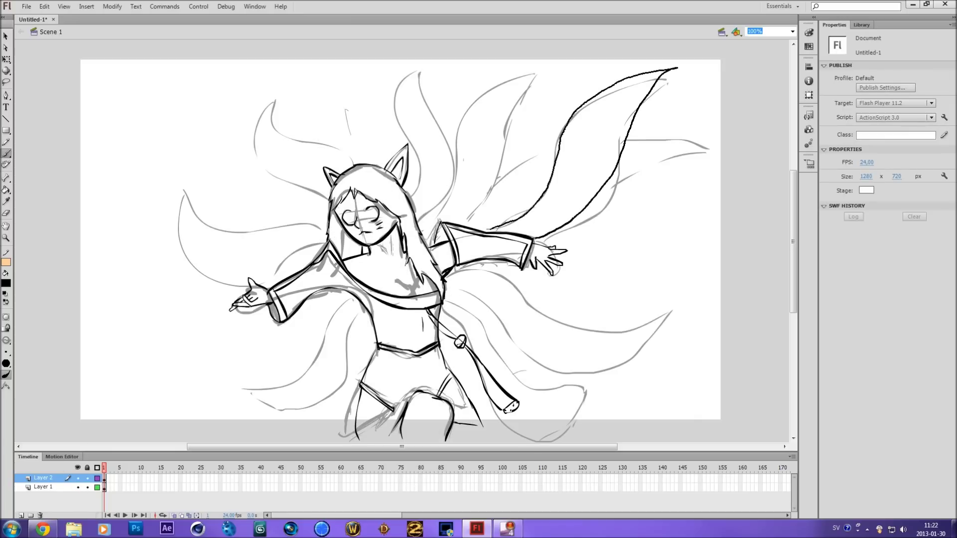
mouse_move(461, 223)
mouse_down()
mouse_move(539, 61)
mouse_move(468, 219)
mouse_up()
mouse_move(354, 164)
mouse_down()
mouse_move(299, 144)
mouse_move(328, 196)
mouse_up()
key(ctrl+z)
mouse_move(350, 165)
mouse_down()
mouse_move(220, 189)
mouse_move(234, 160)
mouse_move(227, 166)
mouse_move(352, 167)
mouse_move(428, 150)
mouse_move(409, 162)
mouse_up()
key(ctrl+z)
Ink the left-side tails and redraw the lower-left and downward-curving right tails.
key(ctrl+z)
key(ctrl+z)
mouse_move(329, 219)
mouse_down()
mouse_move(187, 243)
mouse_move(260, 282)
mouse_move(332, 239)
mouse_up()
drag(341, 290, 332, 369)
key(ctrl+z)
mouse_move(376, 333)
mouse_down()
mouse_move(214, 384)
mouse_move(359, 349)
mouse_up()
drag(439, 344, 643, 401)
key(ctrl+z)
drag(452, 333, 616, 347)
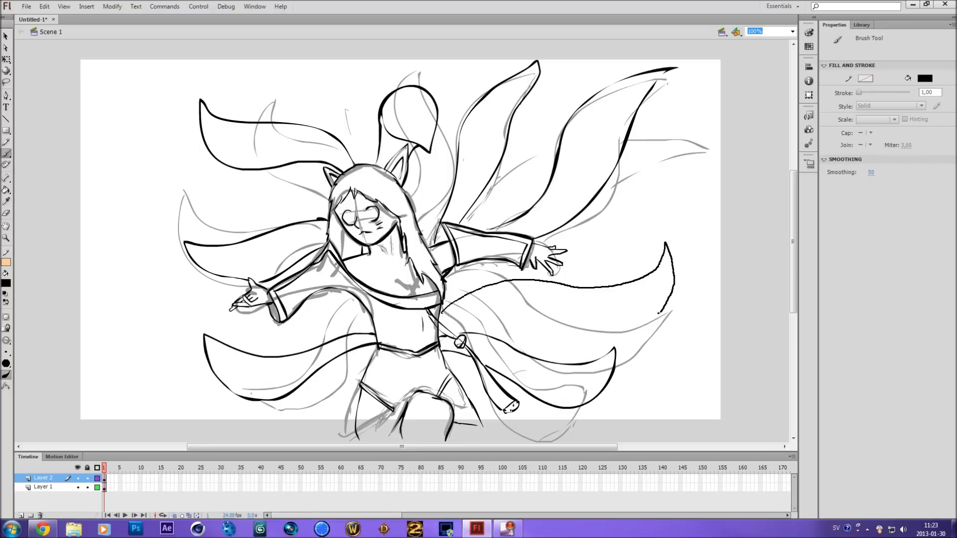
Ink the last right tail, a V-shaped upper-left tail and the tail by the arm, then hide Layer 1.
drag(448, 305, 441, 332)
mouse_move(282, 224)
mouse_down()
mouse_move(185, 179)
mouse_move(180, 239)
mouse_up()
key(ctrl+z)
drag(284, 224, 231, 244)
drag(305, 301, 372, 327)
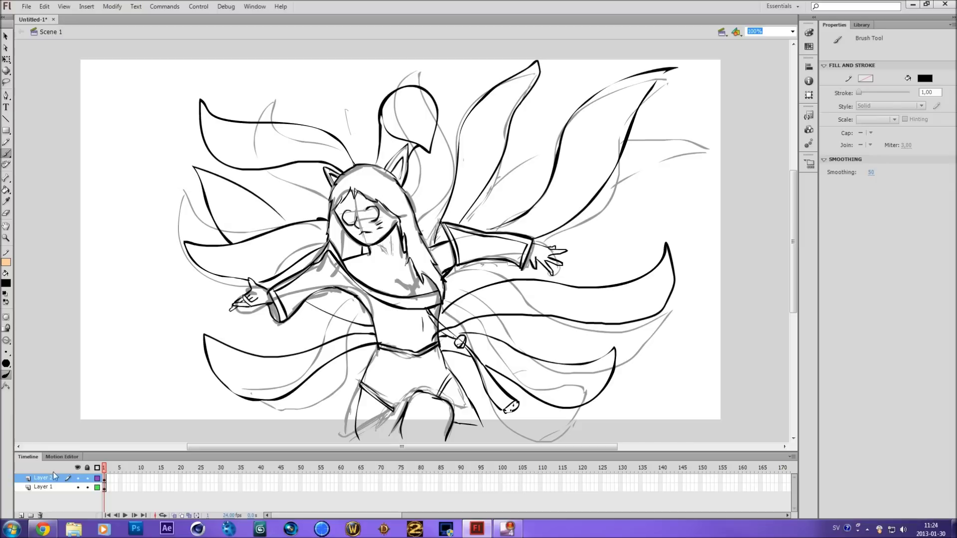
click(77, 487)
Add a new colour layer beneath the line art and choose a peach brush fill.
key(b)
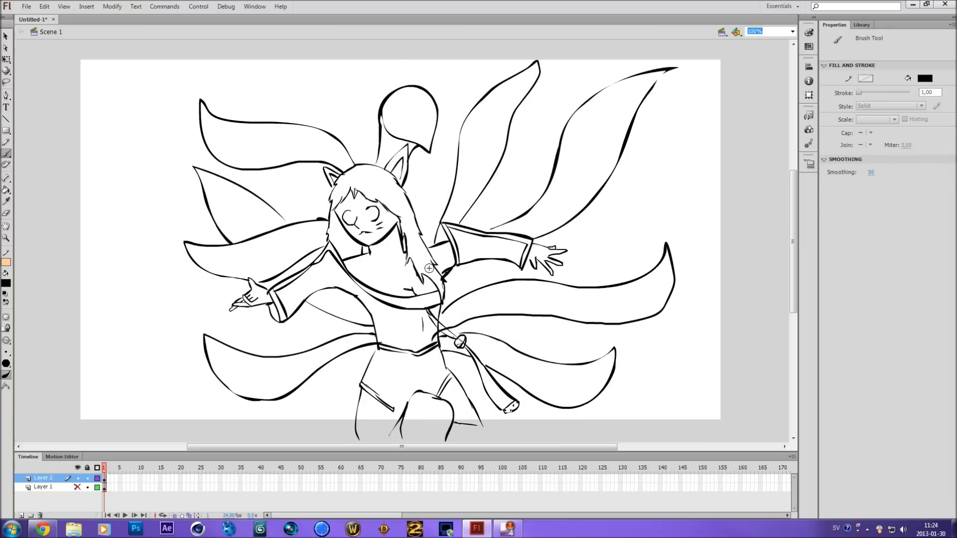
click(22, 516)
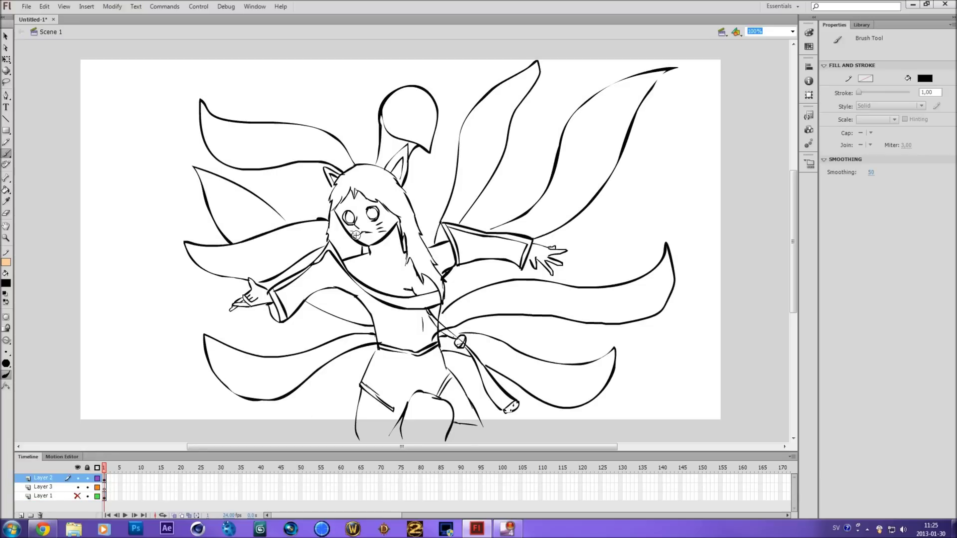
click(42, 487)
click(6, 283)
click(153, 367)
Paint the face, neck, chest, left hand, wrists and thigh peach.
drag(338, 208, 399, 231)
mouse_move(344, 192)
mouse_down()
mouse_move(394, 214)
mouse_move(363, 227)
mouse_move(381, 279)
mouse_up()
mouse_move(387, 232)
mouse_down()
mouse_move(401, 267)
mouse_move(429, 285)
mouse_move(394, 300)
mouse_move(351, 272)
mouse_move(448, 251)
mouse_move(450, 263)
mouse_up()
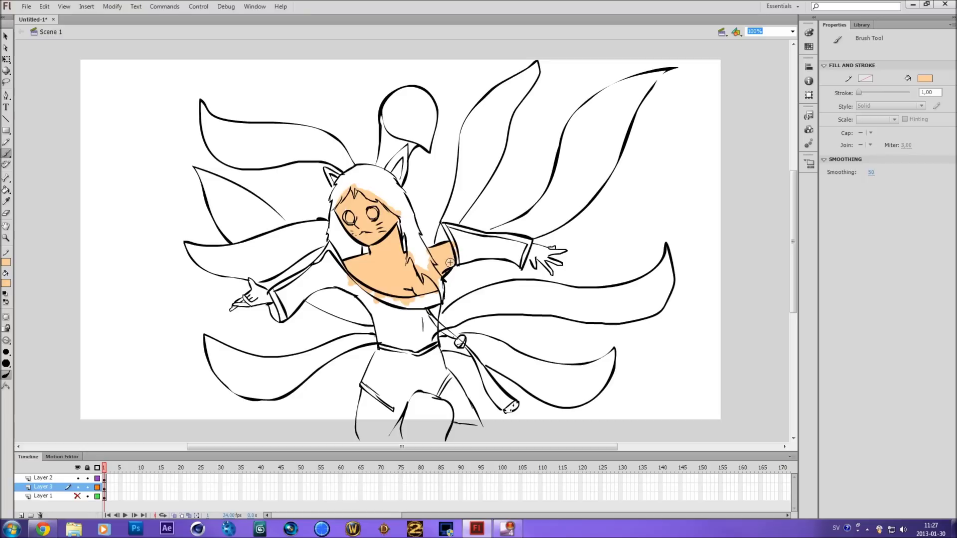
mouse_move(248, 295)
mouse_down()
mouse_move(256, 286)
mouse_move(245, 303)
mouse_up()
mouse_move(531, 245)
mouse_down()
mouse_move(551, 260)
mouse_move(535, 253)
mouse_up()
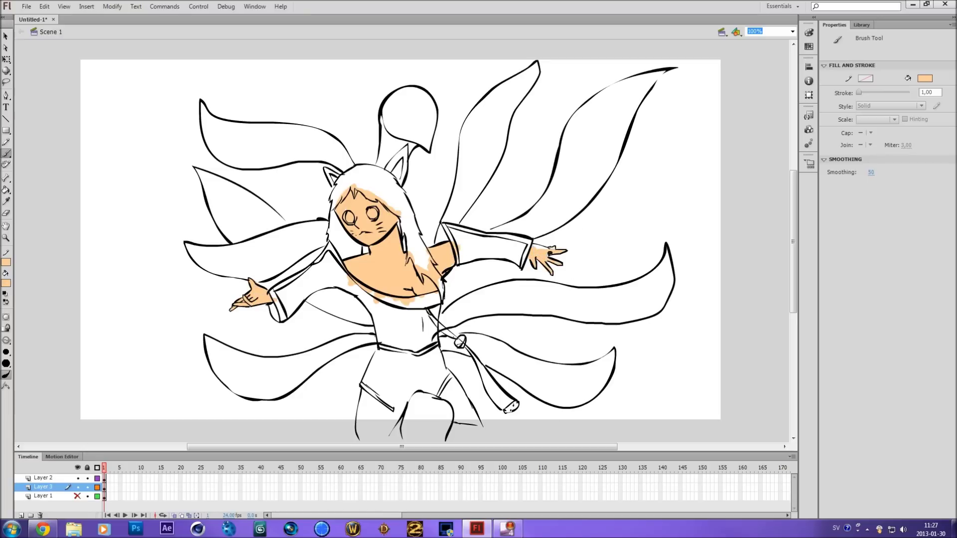
mouse_move(427, 400)
mouse_down()
mouse_move(416, 411)
mouse_move(458, 418)
mouse_up()
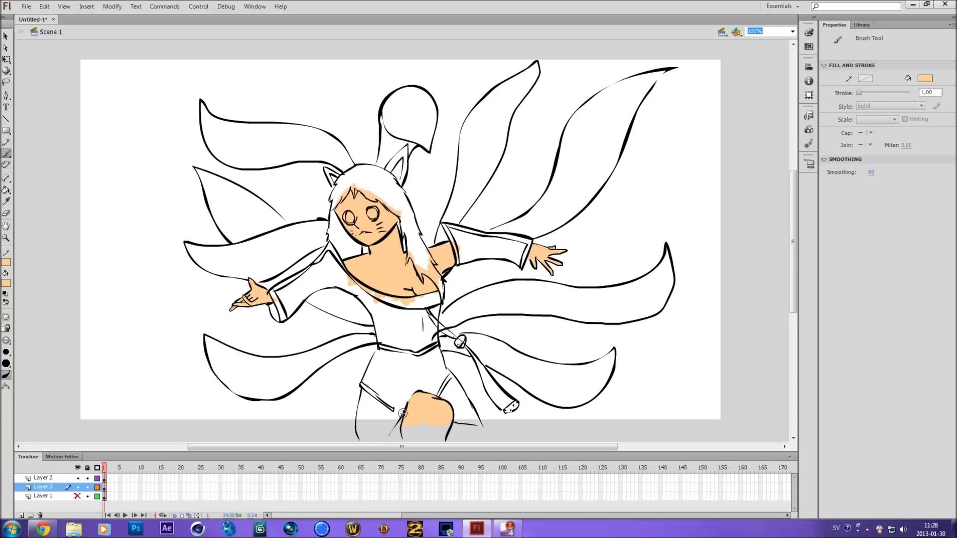
Switch the fill to dark red and paint the left sleeve of the robe.
click(6, 283)
click(5, 313)
click(397, 414)
click(6, 282)
click(34, 346)
mouse_move(324, 267)
mouse_down()
mouse_move(297, 297)
mouse_move(328, 254)
mouse_move(306, 301)
mouse_move(344, 274)
mouse_move(371, 312)
mouse_move(406, 324)
mouse_move(434, 309)
mouse_move(422, 342)
mouse_move(389, 346)
mouse_move(387, 324)
mouse_move(429, 324)
mouse_move(388, 328)
mouse_up()
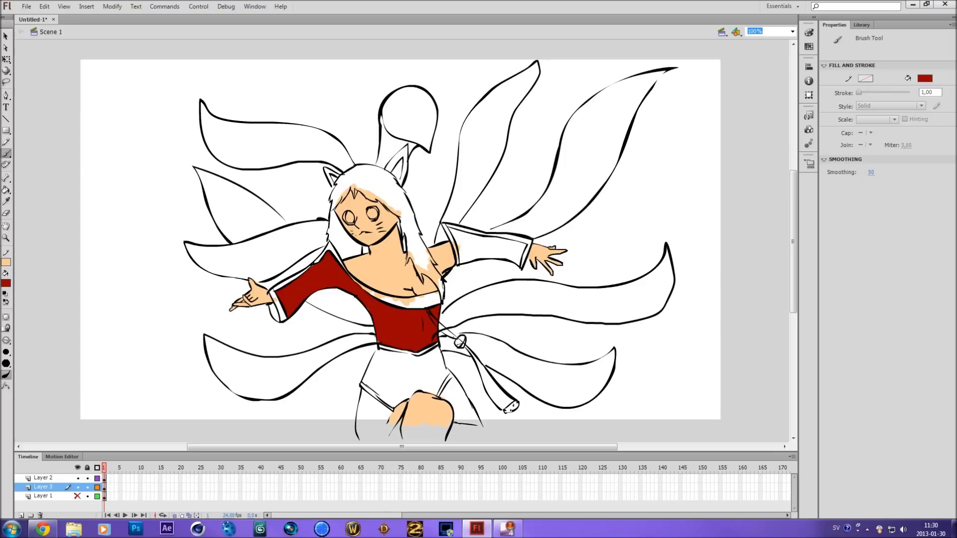
Paint the right sleeve, hanging ribbon and sash dark red.
mouse_move(452, 231)
mouse_down()
mouse_move(518, 244)
mouse_move(458, 255)
mouse_move(523, 247)
mouse_move(461, 261)
mouse_move(477, 252)
mouse_move(482, 262)
mouse_up()
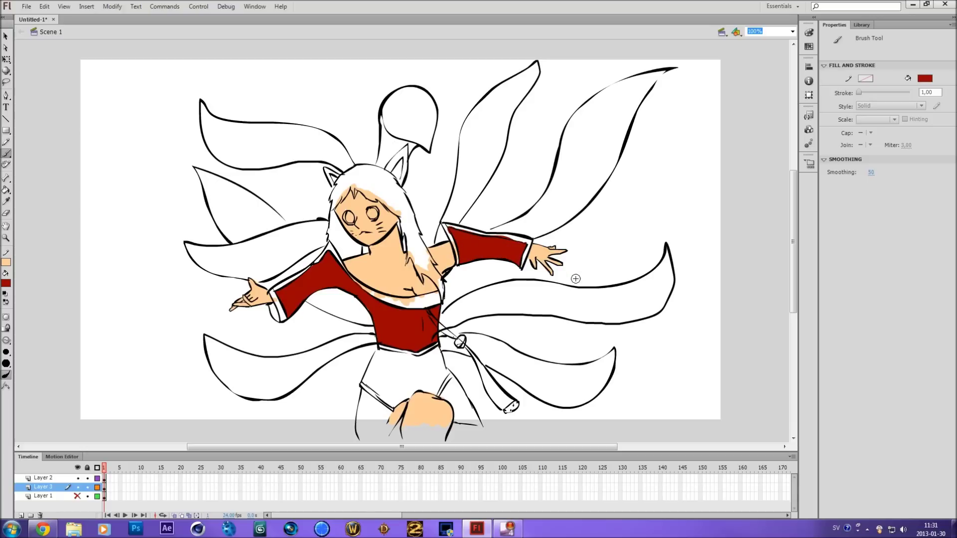
mouse_move(466, 349)
mouse_down()
mouse_move(491, 394)
mouse_move(511, 406)
mouse_move(476, 362)
mouse_up()
drag(476, 361, 503, 398)
drag(451, 334, 431, 320)
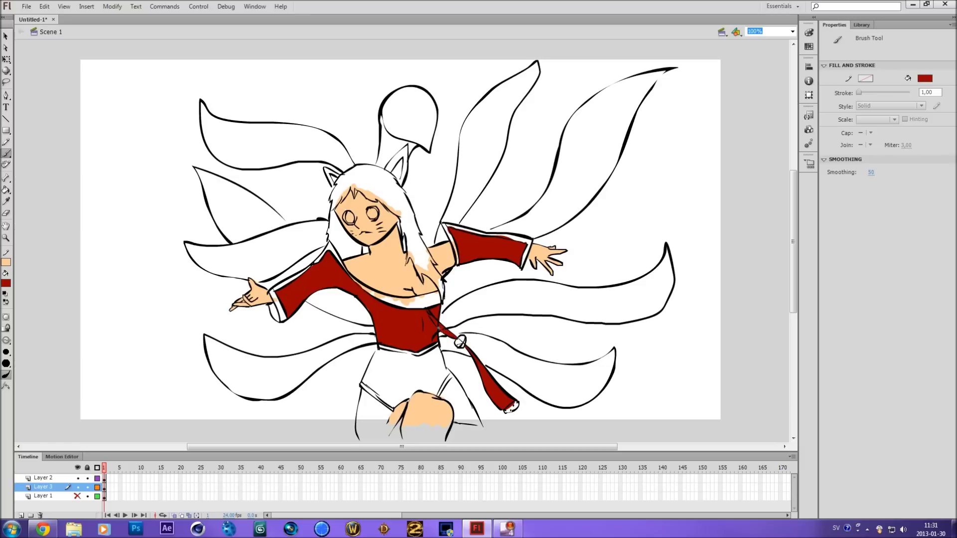
Switch to dark navy and fill the hair on the left of the face.
click(6, 283)
click(22, 315)
mouse_move(341, 192)
mouse_down()
mouse_move(351, 179)
mouse_move(339, 185)
mouse_up()
drag(331, 222, 348, 258)
mouse_move(408, 263)
mouse_down()
mouse_move(407, 234)
mouse_move(427, 271)
mouse_up()
Paint the hair strand right of the face and the forehead bangs navy.
drag(442, 299, 427, 257)
mouse_move(399, 202)
mouse_down()
mouse_move(419, 247)
mouse_move(414, 237)
mouse_up()
drag(369, 196, 397, 217)
drag(374, 176, 397, 209)
mouse_move(351, 185)
mouse_down()
mouse_move(374, 198)
mouse_move(374, 178)
mouse_move(407, 200)
mouse_move(360, 167)
mouse_up()
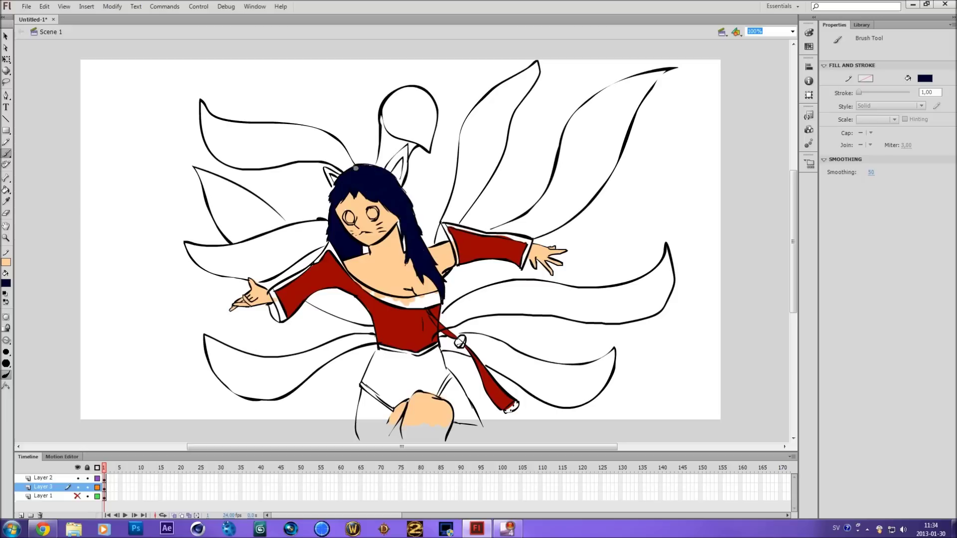
click(6, 283)
Brush thin black hair-strand lines over the left sleeve with a smaller brush, redrawing after an undo.
click(4, 305)
drag(334, 302, 338, 307)
click(6, 353)
drag(330, 289, 344, 354)
drag(349, 296, 355, 344)
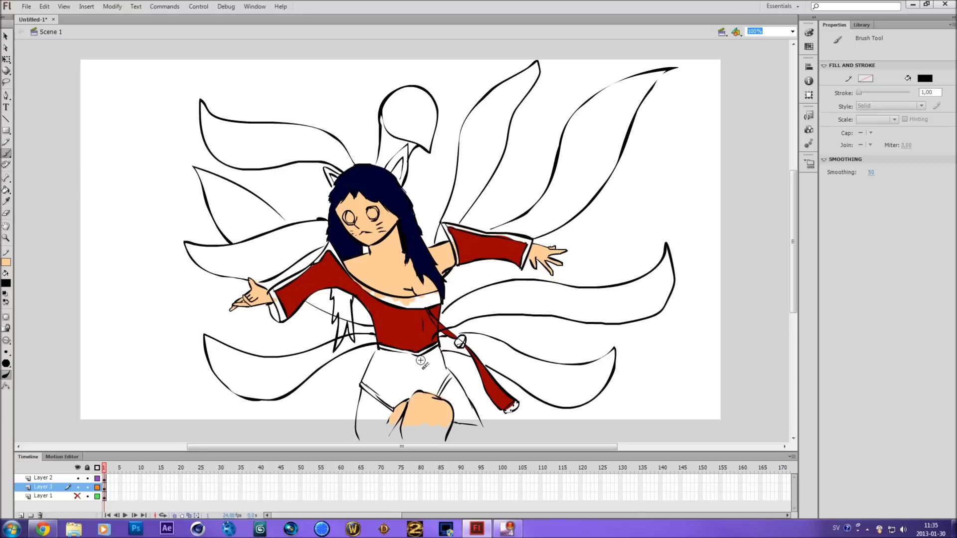
key(ctrl+z)
key(ctrl+z)
drag(338, 329, 341, 374)
drag(351, 298, 352, 344)
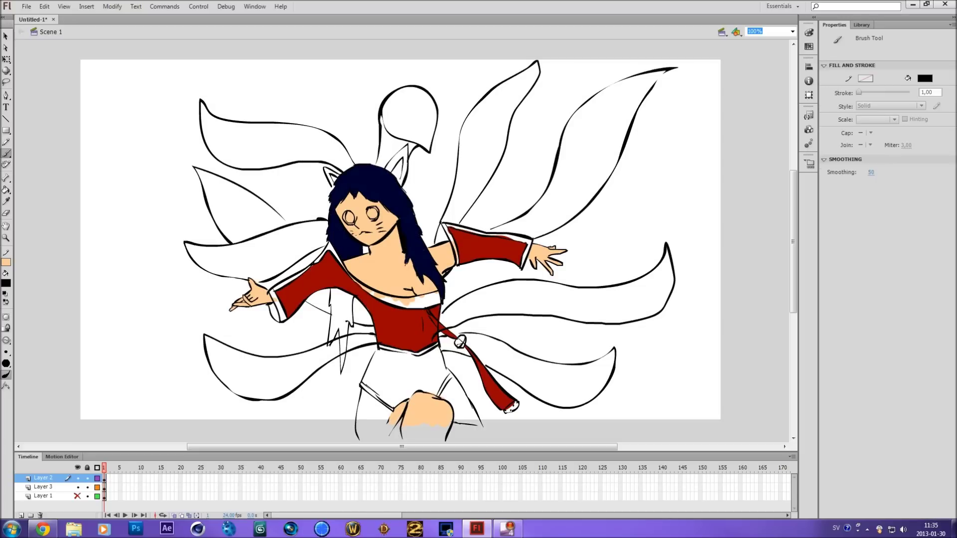
Thicken the hair strand over the left sleeve in dark navy.
click(6, 283)
click(20, 307)
drag(333, 305, 335, 344)
drag(349, 312, 343, 359)
mouse_move(327, 298)
mouse_down()
mouse_move(351, 325)
mouse_move(344, 298)
mouse_up()
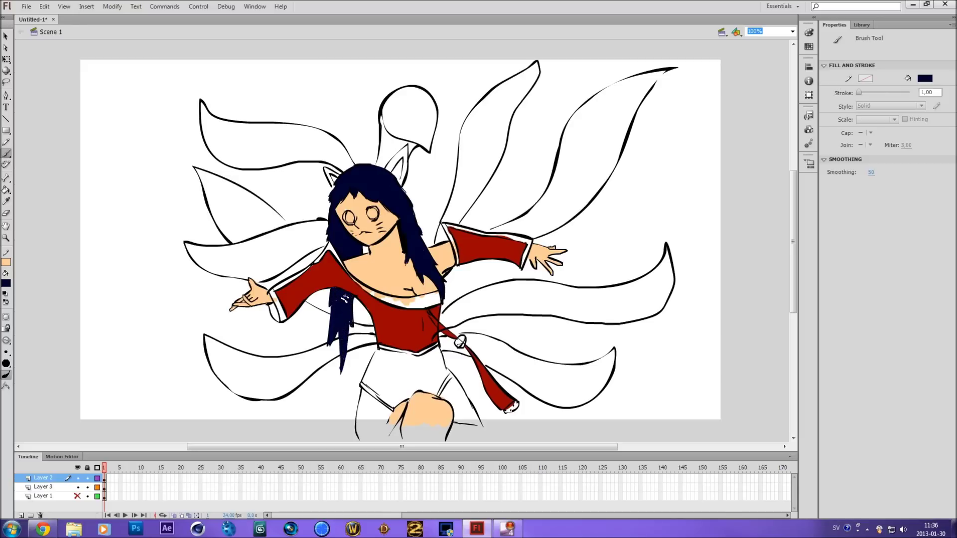
Switch to a new paint colour, zoom in on the face, and brush light strokes into the left eye.
click(6, 283)
click(94, 309)
click(7, 238)
drag(309, 195, 409, 245)
key(b)
drag(304, 205, 324, 247)
scroll(277, 219, down, 10)
Select the layer holding the face colours and set dark navy as the brush colour.
click(6, 283)
click(263, 395)
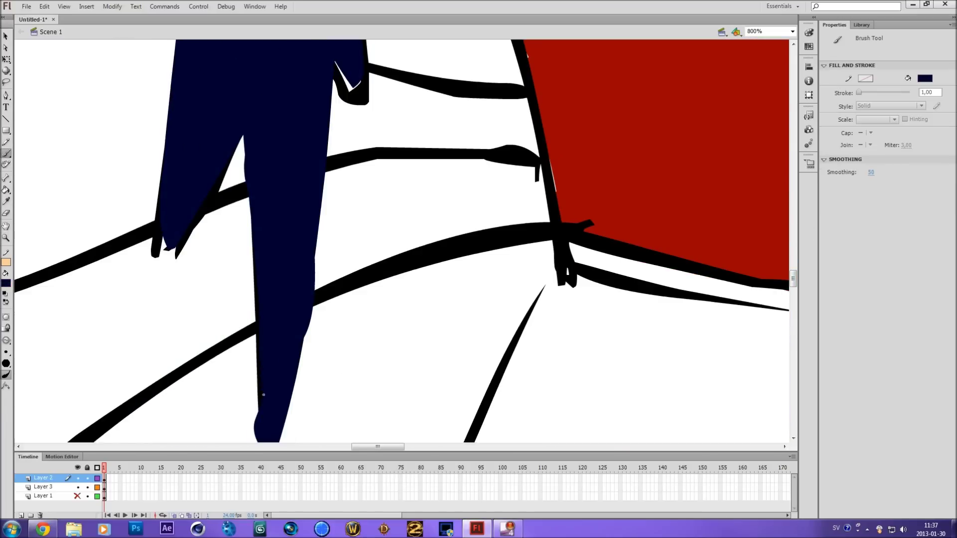
scroll(214, 173, up, 5)
scroll(338, 196, up, 2)
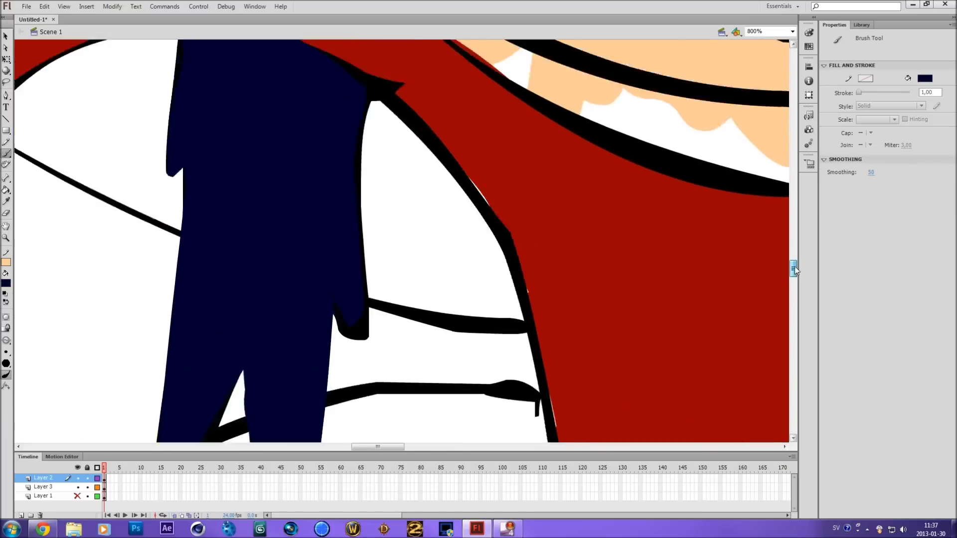
scroll(338, 196, up, 3)
click(42, 487)
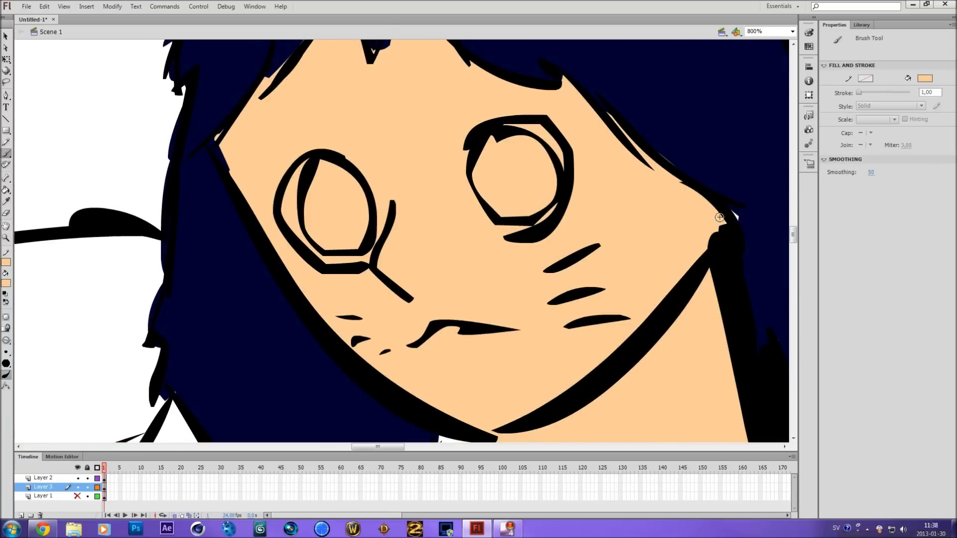
click(6, 283)
click(179, 164)
scroll(420, 85, up, 2)
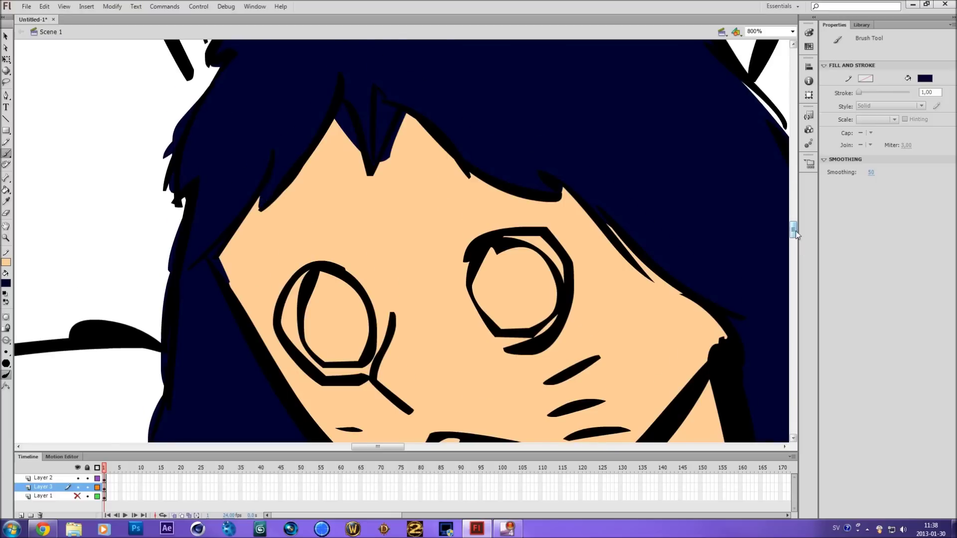
scroll(448, 249, down, 2)
Paint the left eye's iris solid yellow.
click(6, 283)
click(112, 388)
mouse_move(317, 178)
mouse_down()
mouse_move(329, 234)
mouse_move(317, 156)
mouse_up()
key(ctrl+2)
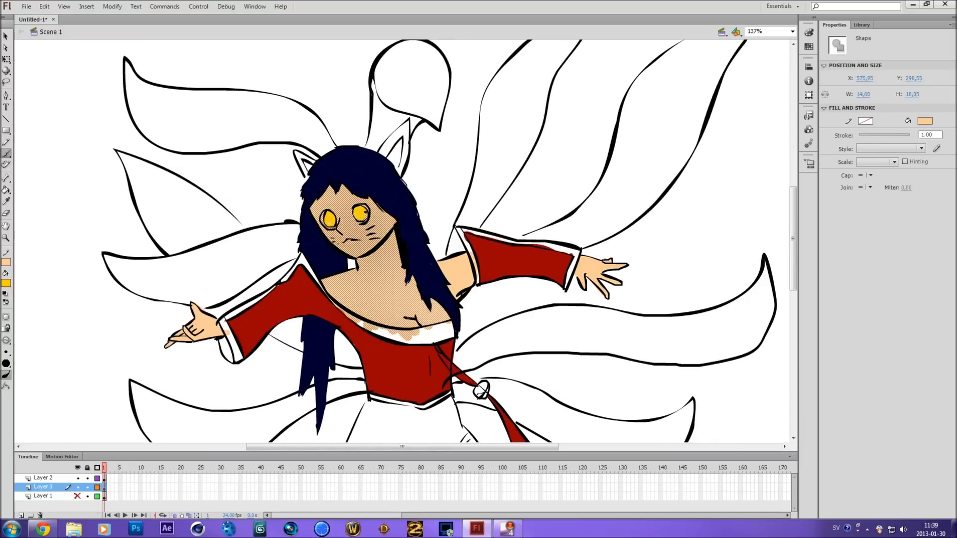
scroll(358, 214, up, 5)
drag(130, 285, 131, 286)
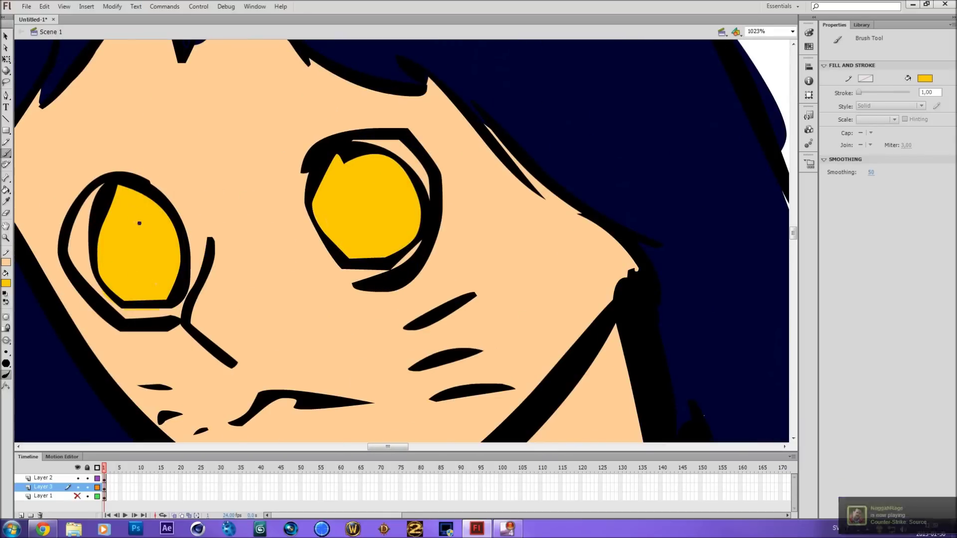
Draw black pupils in both eyes and darken the lower half of the left iris.
mouse_move(133, 230)
mouse_down()
mouse_move(140, 275)
mouse_move(135, 251)
mouse_up()
drag(180, 247, 138, 251)
drag(323, 231, 420, 207)
drag(364, 192, 370, 231)
mouse_move(350, 242)
mouse_down()
mouse_move(414, 232)
mouse_move(406, 212)
mouse_move(374, 219)
mouse_move(369, 239)
mouse_up()
scroll(368, 240, down, 3)
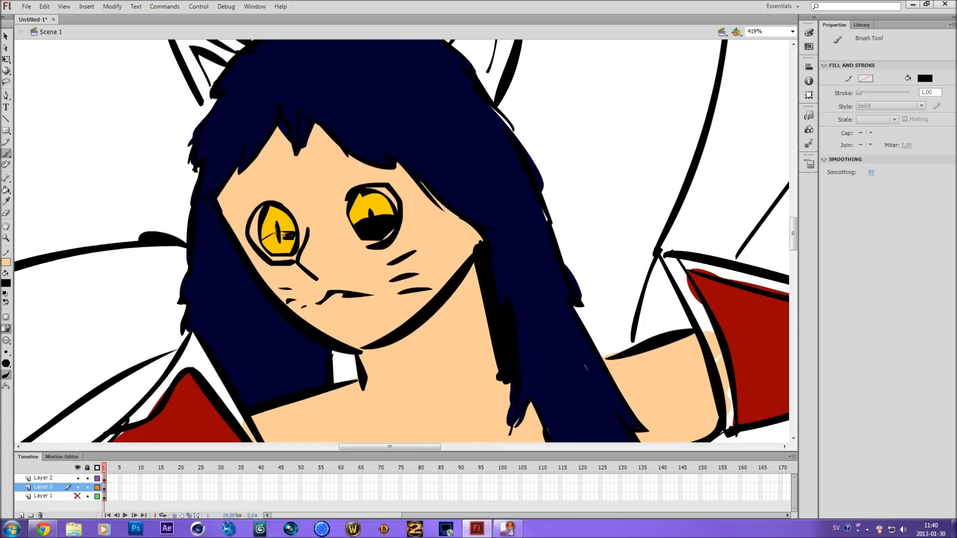
drag(293, 244, 272, 245)
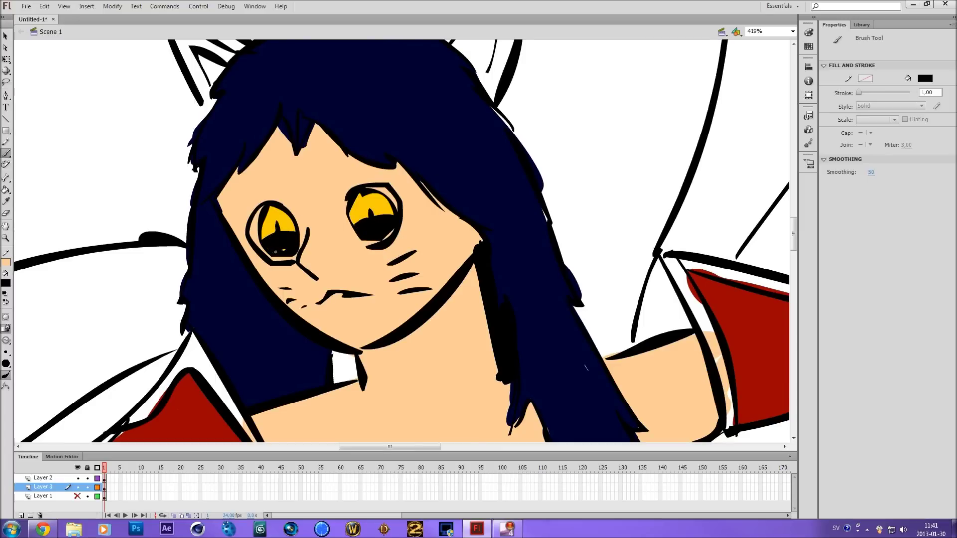
scroll(296, 234, up, 4)
Shade the left and right iris edges with orange.
click(6, 283)
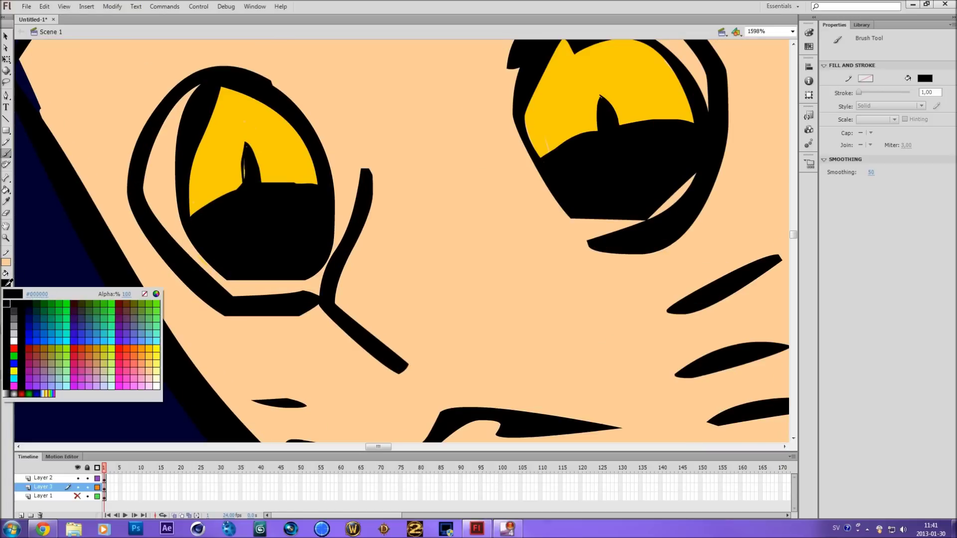
click(150, 354)
drag(219, 89, 191, 216)
drag(226, 80, 194, 203)
scroll(274, 70, down, 3)
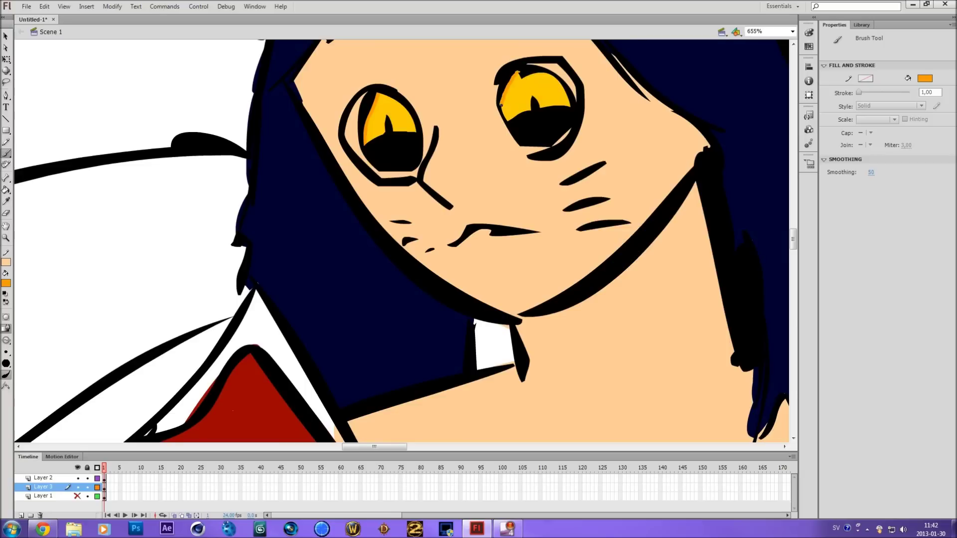
scroll(599, 119, up, 2)
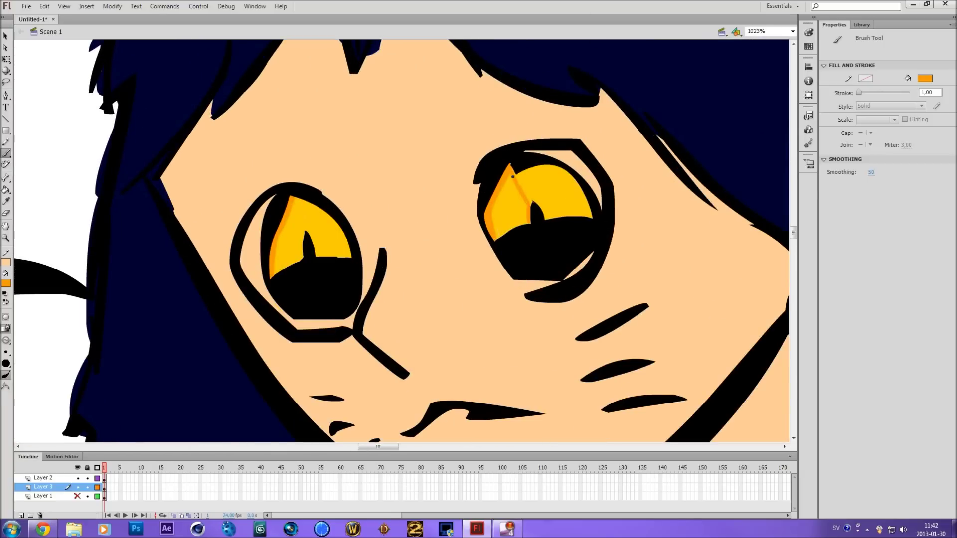
mouse_move(513, 176)
mouse_down()
mouse_move(496, 214)
mouse_move(501, 237)
mouse_move(526, 201)
mouse_move(506, 220)
mouse_up()
scroll(557, 124, down, 5)
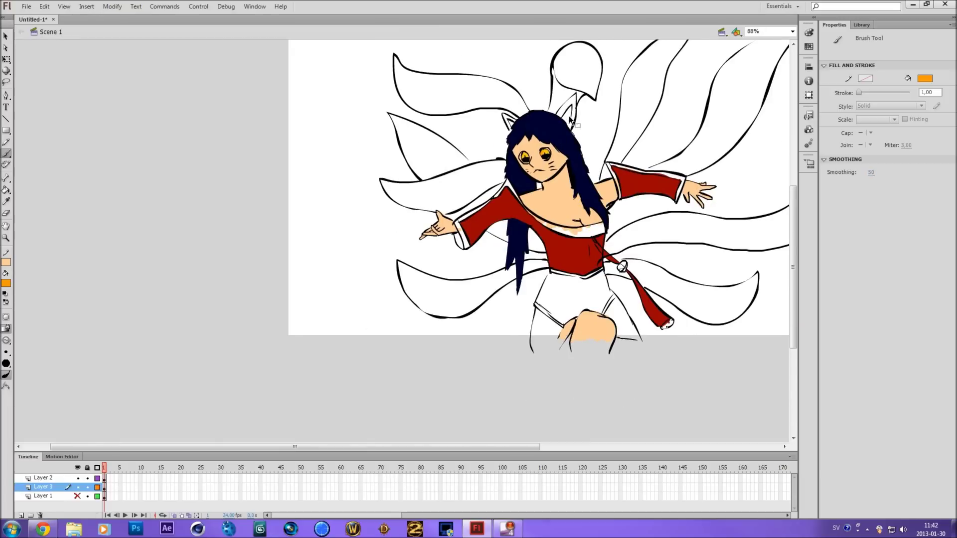
scroll(572, 122, up, 3)
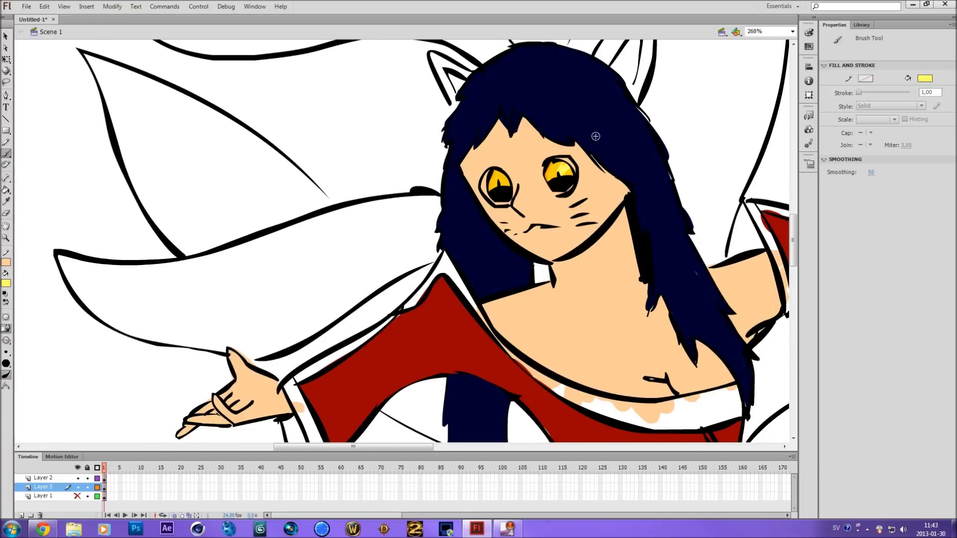
scroll(504, 194, up, 5)
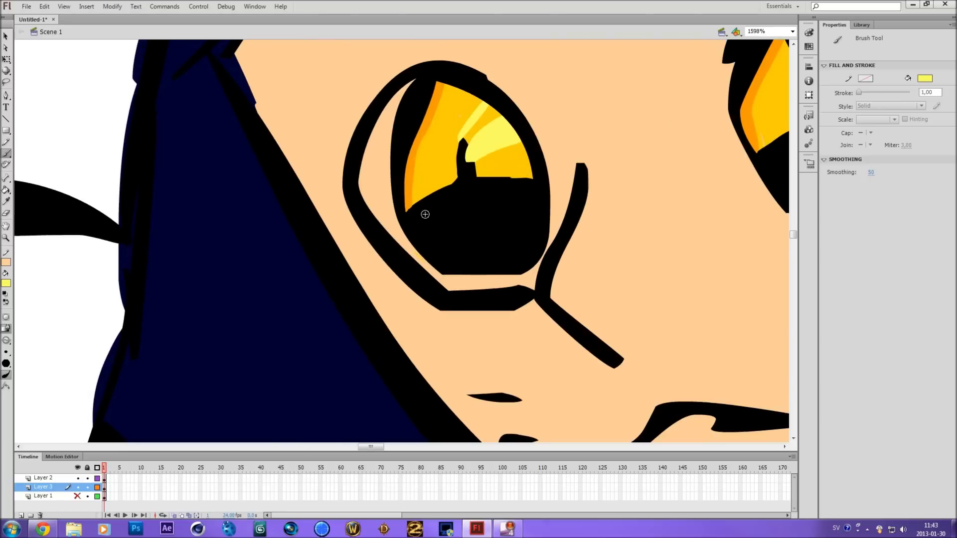
scroll(506, 148, down, 3)
Add white highlight dots to the eyes.
drag(483, 192, 481, 202)
click(474, 210)
drag(672, 155, 682, 155)
scroll(660, 169, down, 3)
scroll(548, 174, down, 1)
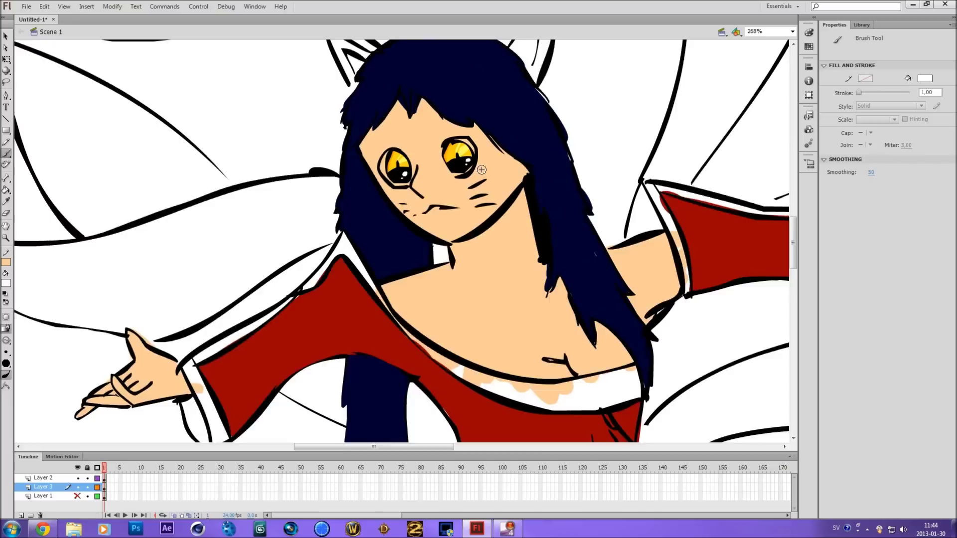
scroll(464, 254, up, 2)
Sample the orange from the left eye with the Eyedropper, then resume brushing.
click(6, 263)
click(151, 353)
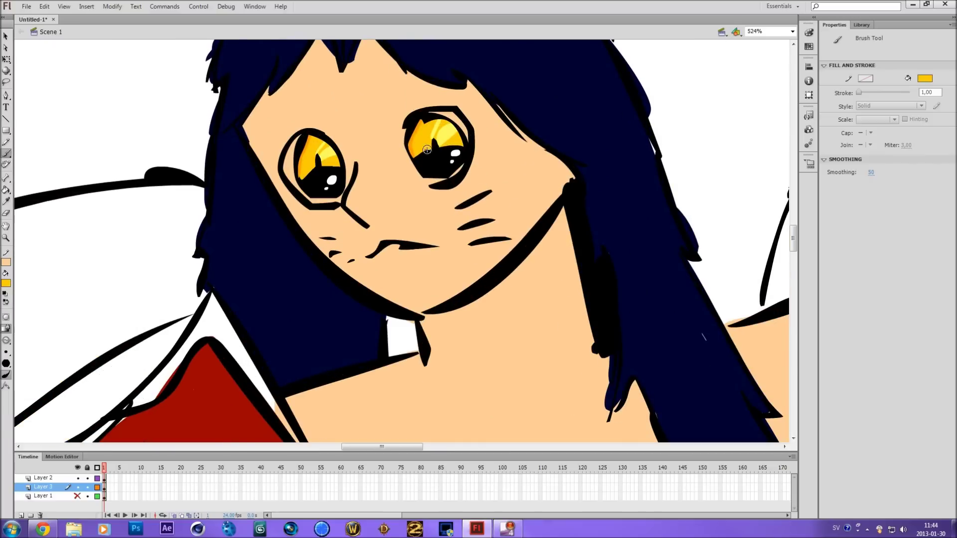
key(i)
click(304, 163)
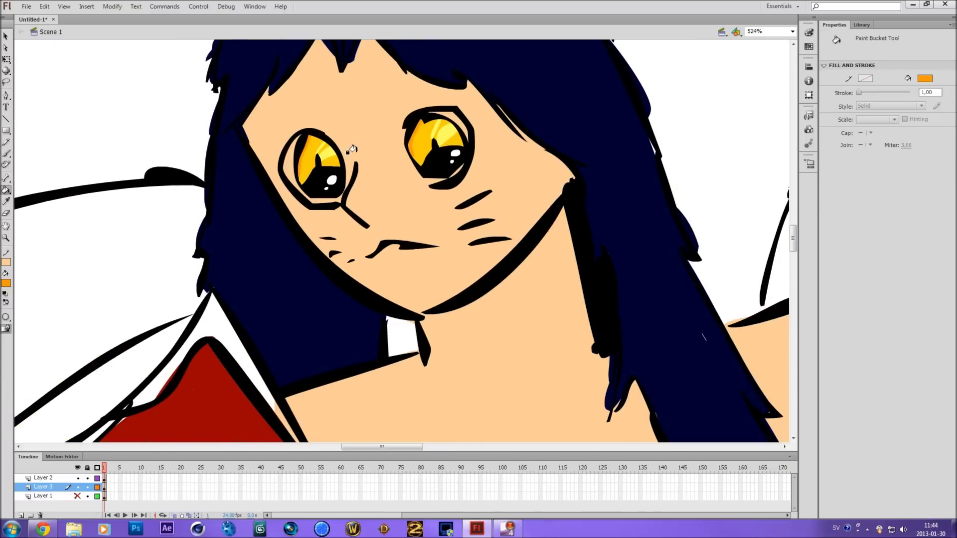
key(b)
scroll(416, 217, down, 4)
scroll(416, 217, down, 2)
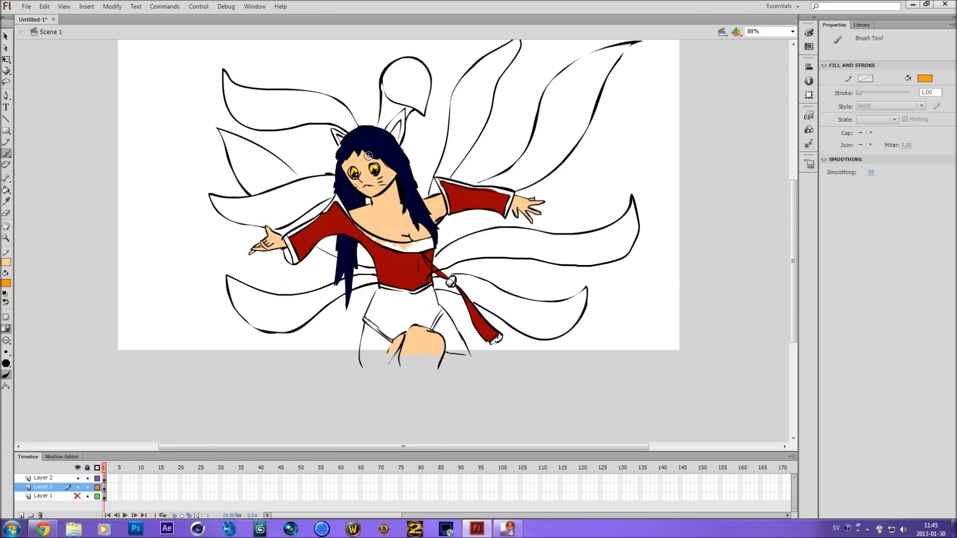
Paint the pupils black and add white highlights in both eyes.
scroll(368, 155, up, 6)
click(6, 283)
mouse_move(210, 189)
mouse_down()
mouse_move(229, 209)
mouse_move(221, 217)
mouse_move(222, 197)
mouse_up()
mouse_move(335, 198)
mouse_down()
mouse_move(338, 180)
mouse_move(356, 186)
mouse_move(329, 175)
mouse_move(352, 184)
mouse_move(348, 176)
mouse_move(335, 200)
mouse_up()
click(6, 283)
click(5, 332)
drag(215, 197, 232, 204)
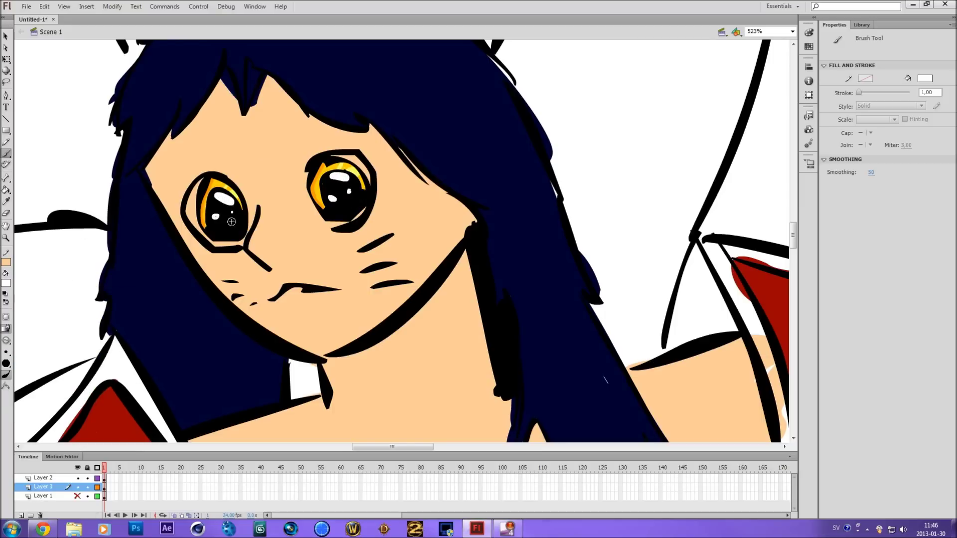
key(ctrl+2)
Trim the collar's peach marks, edge the sleeve top in white, and paint the left cuff grey.
scroll(296, 310, up, 3)
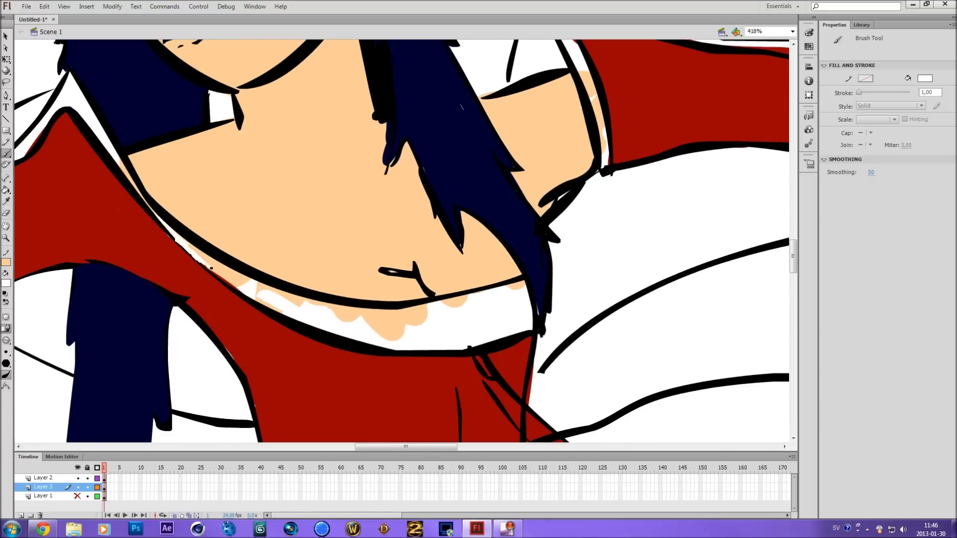
scroll(279, 299, down, 3)
drag(321, 301, 342, 312)
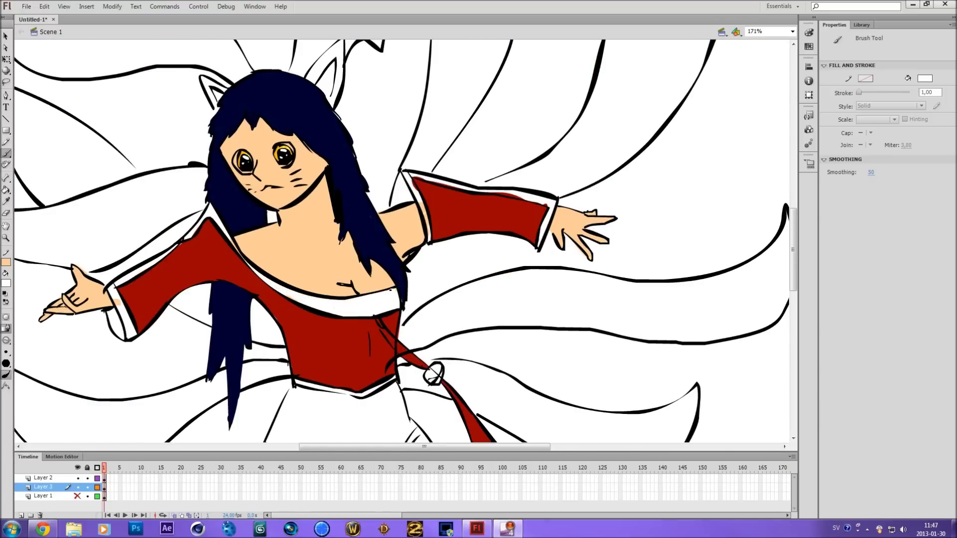
drag(459, 187, 524, 197)
click(6, 283)
drag(115, 309, 120, 339)
drag(401, 204, 398, 180)
Draw yellow trim along the left and right skirt edges.
scroll(401, 199, down, 1)
scroll(401, 199, down, 2)
click(6, 283)
click(157, 347)
drag(263, 325, 318, 368)
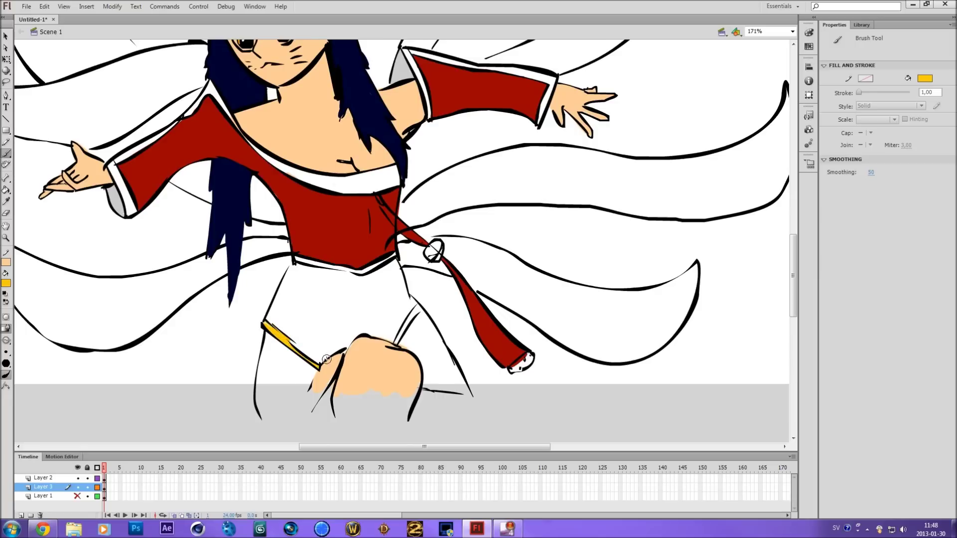
drag(418, 307, 397, 343)
Add a dark red pattern and trim marks on the skirt, outlining the right yellow band.
click(6, 283)
click(20, 353)
mouse_move(268, 315)
mouse_down()
mouse_move(318, 349)
mouse_move(326, 323)
mouse_up()
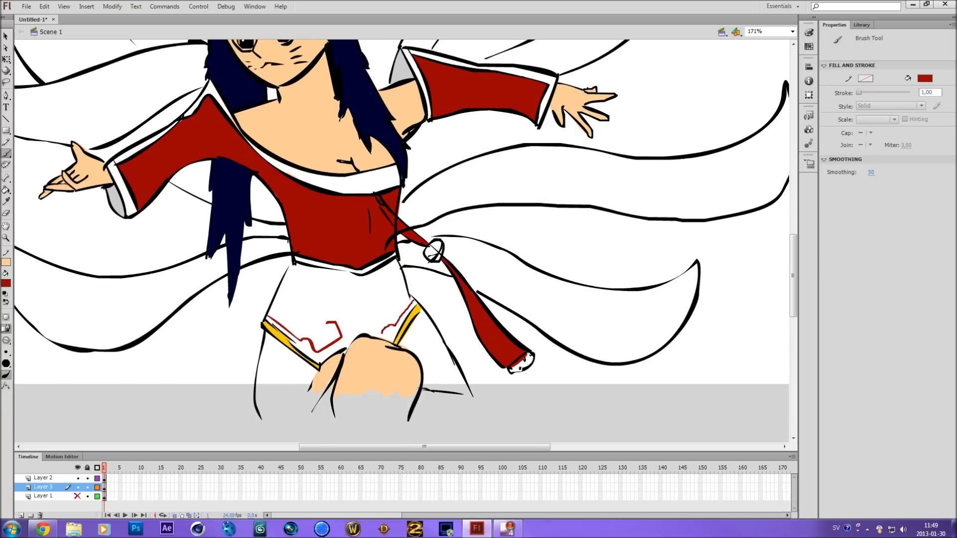
scroll(787, 289, down, 3)
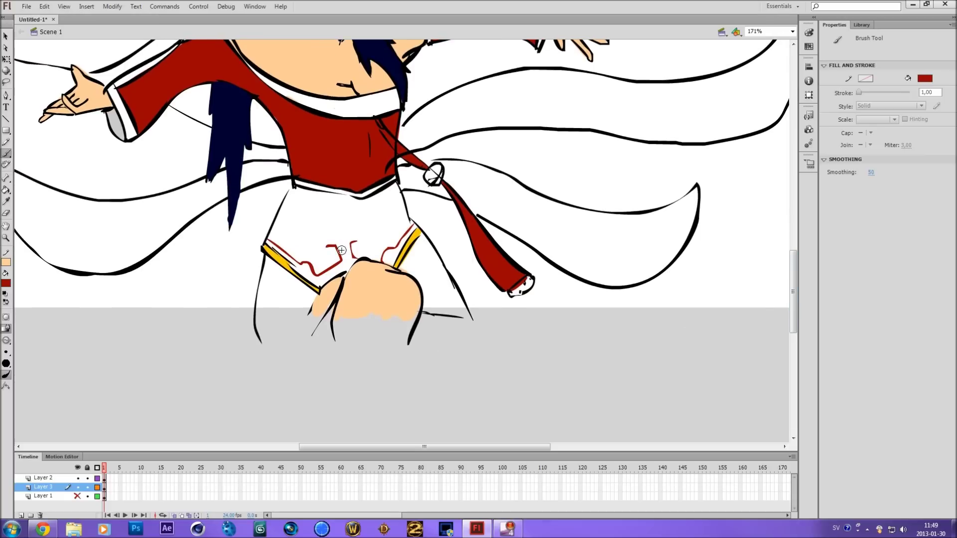
drag(347, 251, 354, 261)
drag(318, 294, 306, 315)
drag(418, 234, 399, 272)
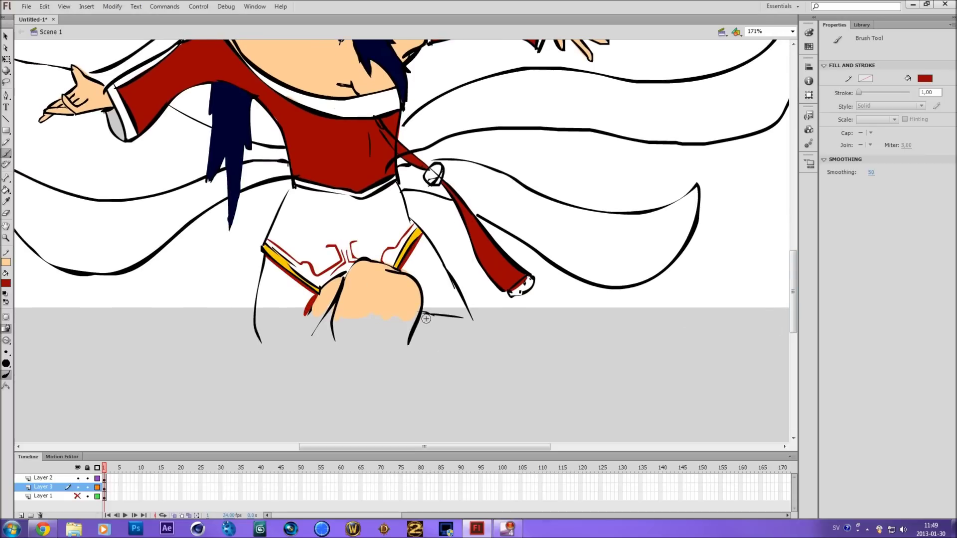
Try orange, dark red and black swatches as the paint colour.
click(6, 283)
click(6, 283)
click(302, 295)
click(6, 283)
click(315, 295)
click(6, 283)
click(59, 314)
Paint a yellow stripe along the waistband.
scroll(343, 357, down, 3)
scroll(343, 357, down, 2)
scroll(344, 357, up, 3)
scroll(343, 357, up, 3)
click(6, 283)
click(151, 347)
mouse_move(290, 297)
mouse_down()
mouse_move(361, 311)
mouse_move(416, 292)
mouse_up()
Sample paint colours from the dress and the hand's skin tone in the drawing.
alt+click(365, 305)
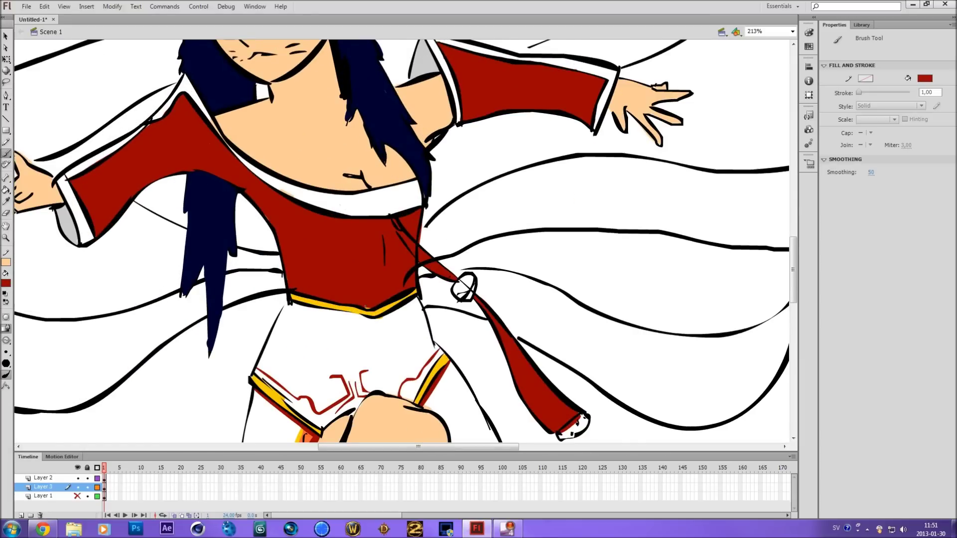
scroll(384, 298, up, 2)
alt+click(291, 144)
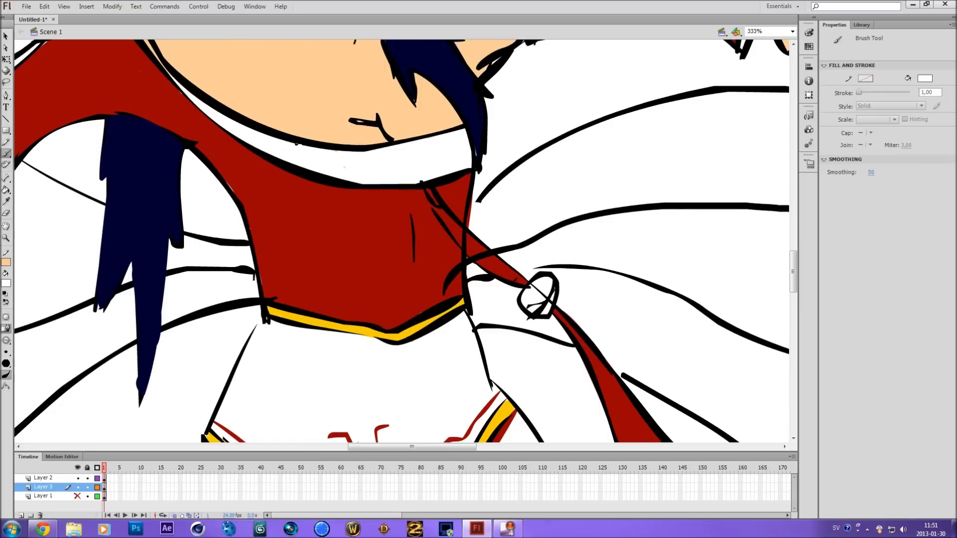
scroll(576, 290, left, 5)
scroll(575, 299, up, 5)
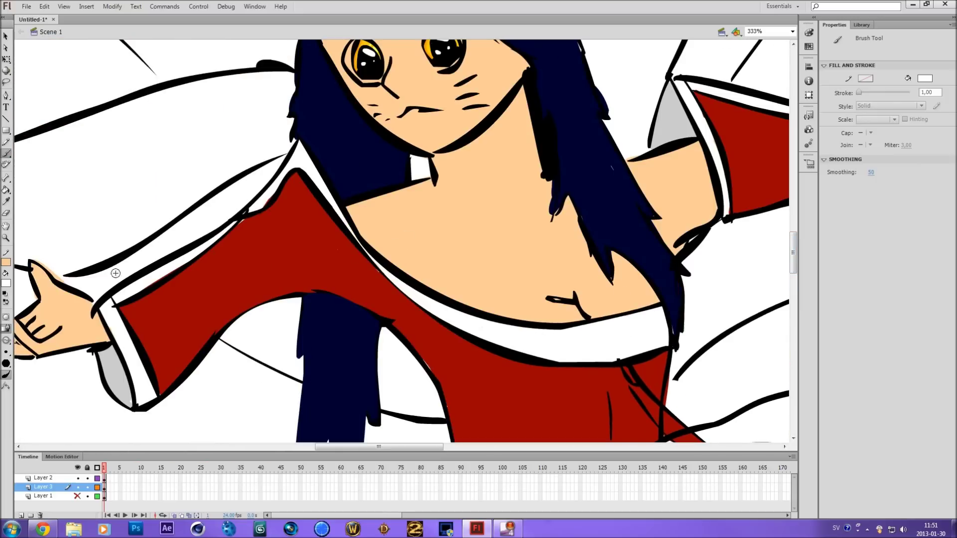
alt+click(247, 234)
click(261, 201)
scroll(637, 188, left, 3)
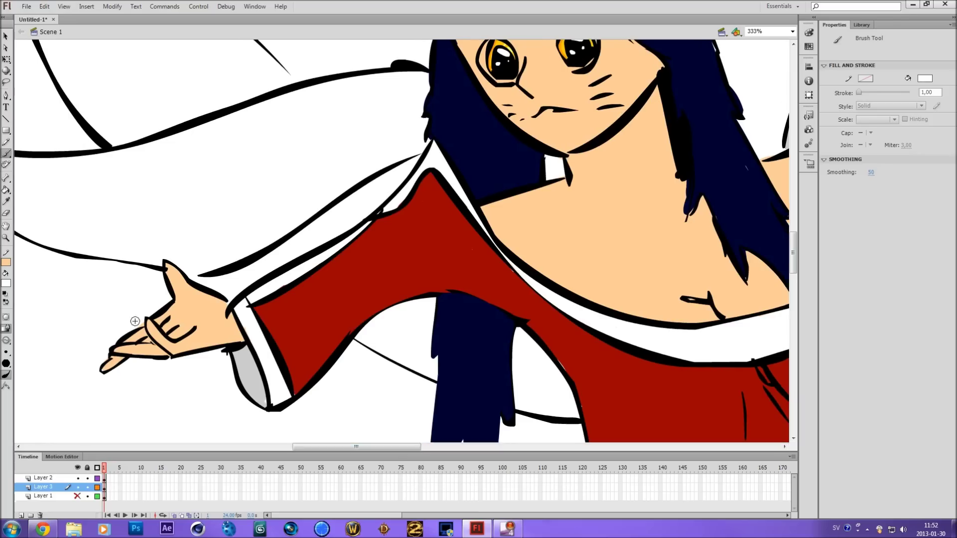
scroll(637, 188, right, 10)
alt+click(582, 199)
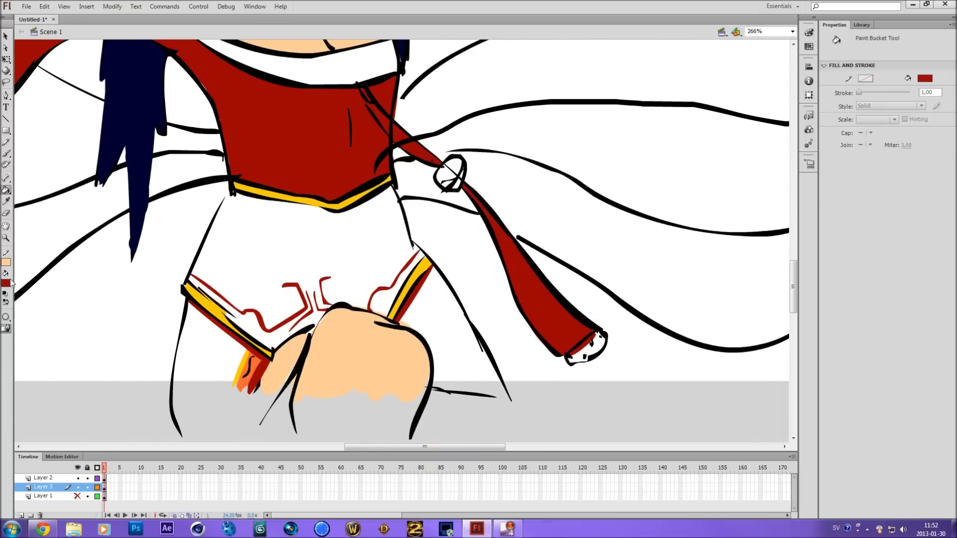
Darken the end of the red sash and paint yellow trim along its top edge.
key(b)
drag(568, 344, 593, 348)
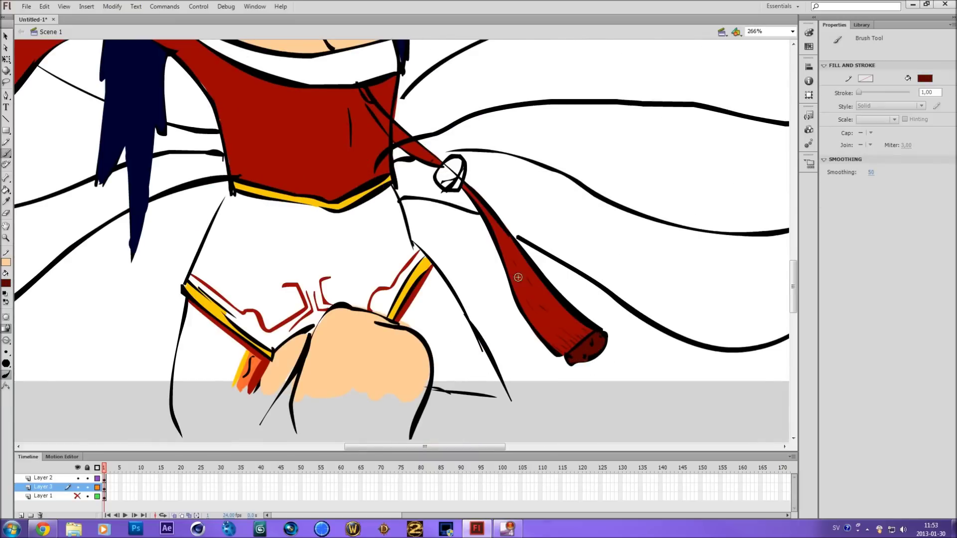
drag(361, 88, 371, 99)
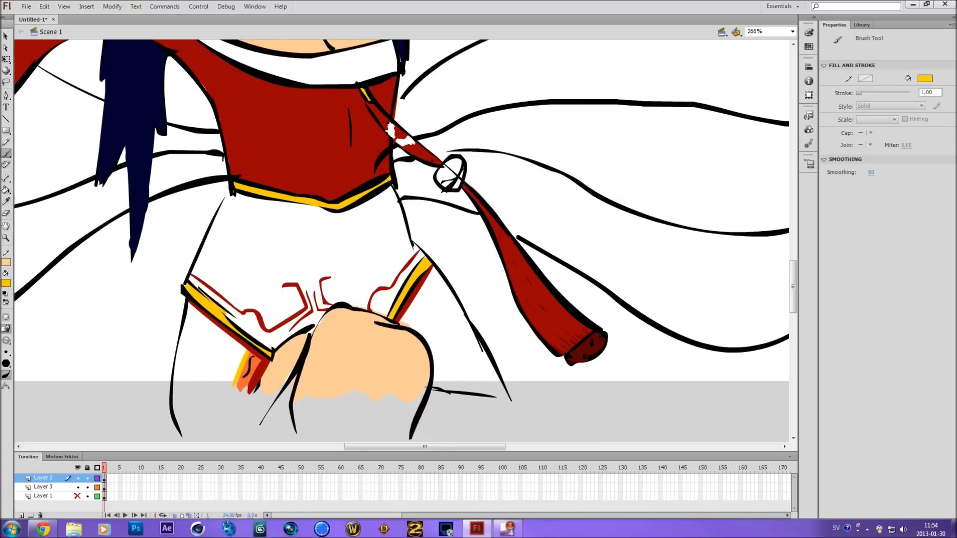
ctrl+click(391, 134)
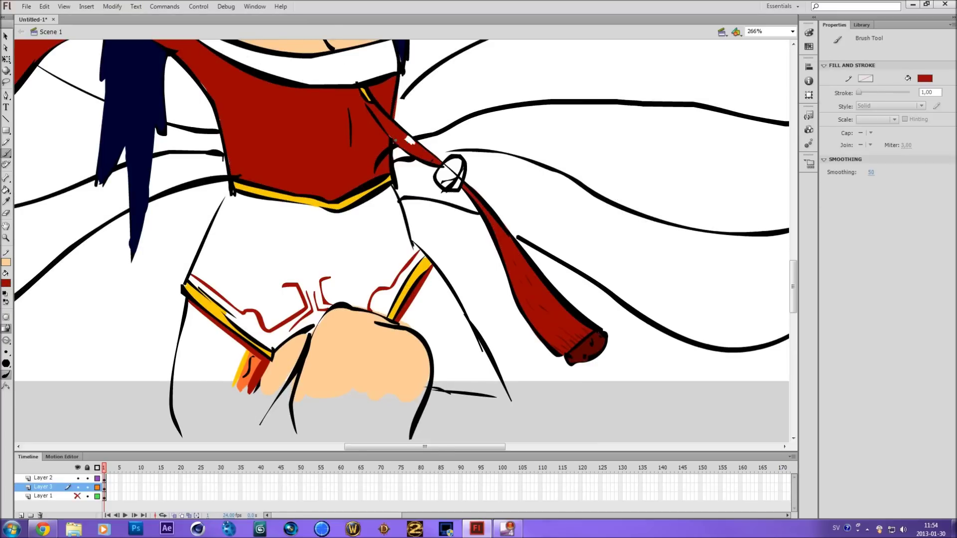
scroll(410, 140, down, 3)
scroll(409, 256, up, 5)
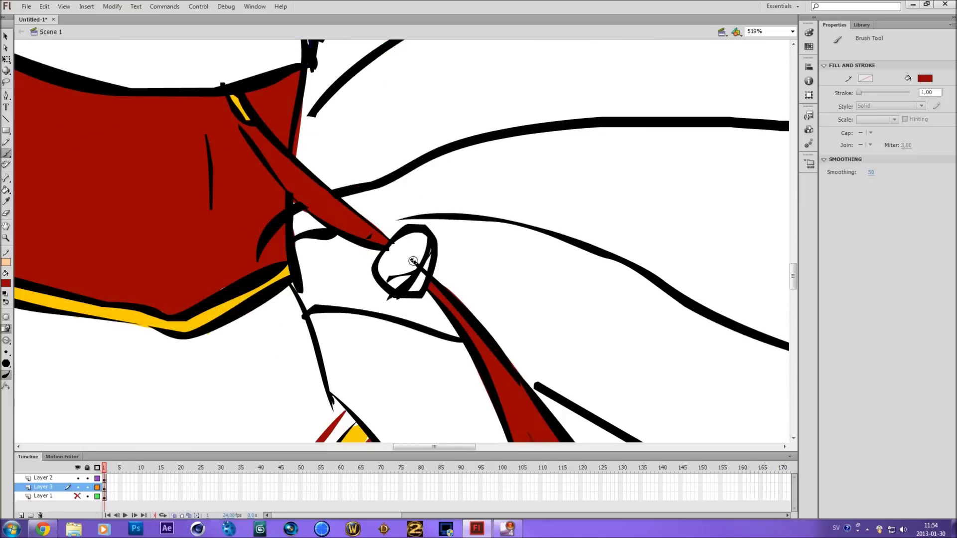
Colour the round sash knot yellow and shade its lower right in red.
drag(399, 260, 406, 269)
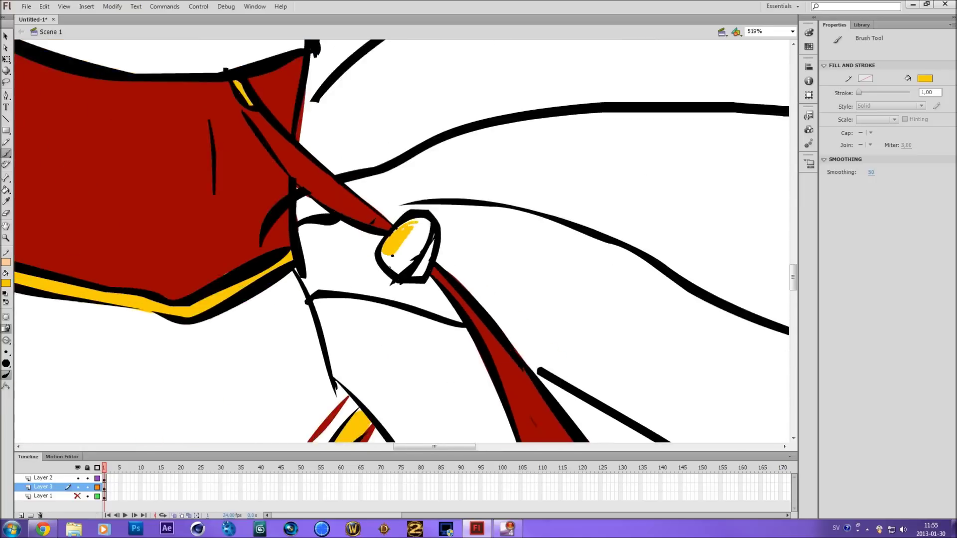
scroll(428, 249, down, 3)
scroll(429, 249, up, 2)
scroll(429, 250, up, 3)
click(7, 283)
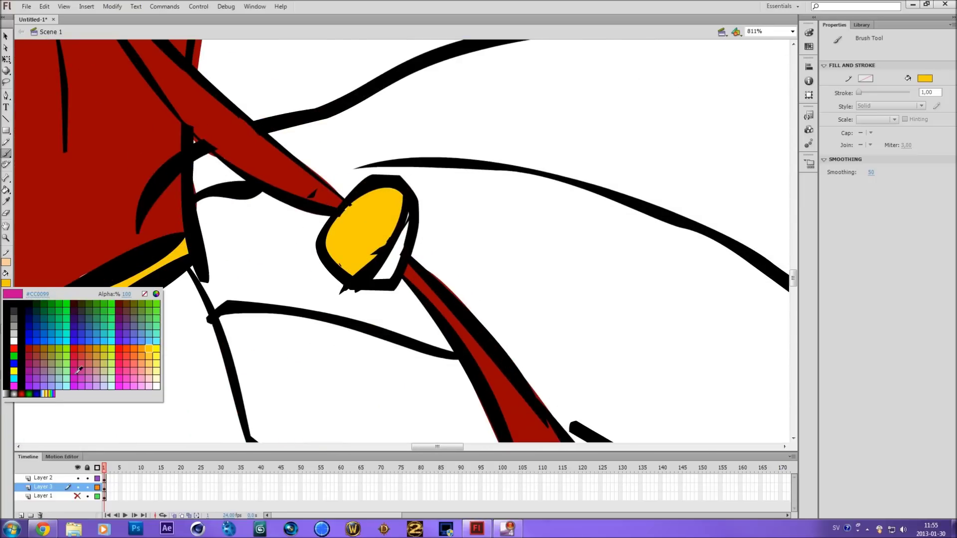
click(76, 349)
mouse_move(403, 225)
mouse_down()
mouse_move(378, 277)
mouse_move(386, 274)
mouse_move(373, 276)
mouse_up()
scroll(279, 400, down, 6)
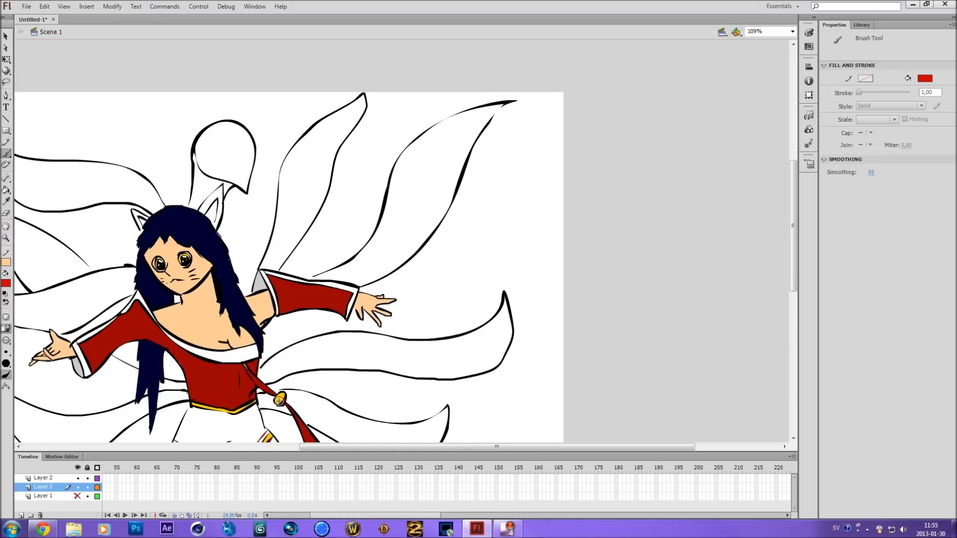
Zoom onto the ears and lighten the navy fill colour in the custom colour picker.
scroll(635, 427, left, 5)
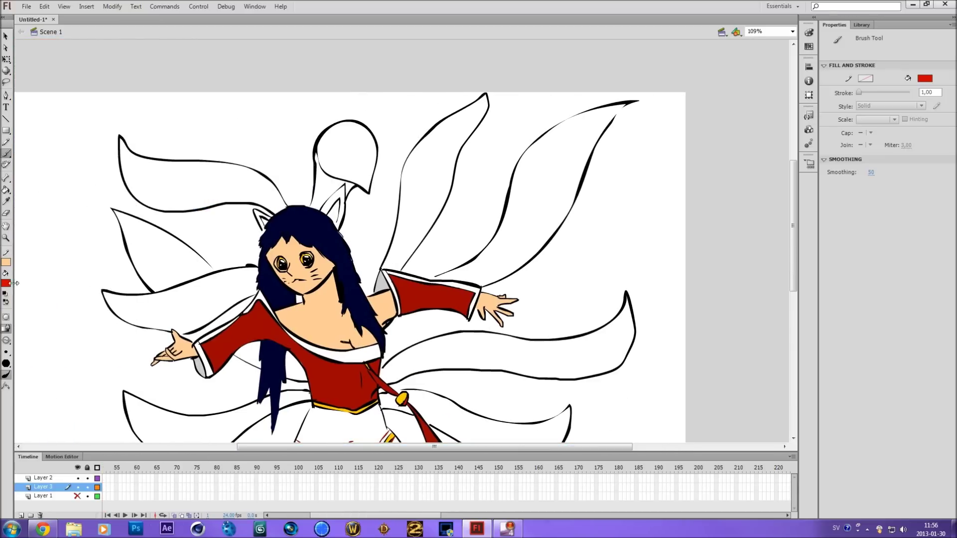
scroll(334, 209, up, 3)
scroll(334, 209, up, 3)
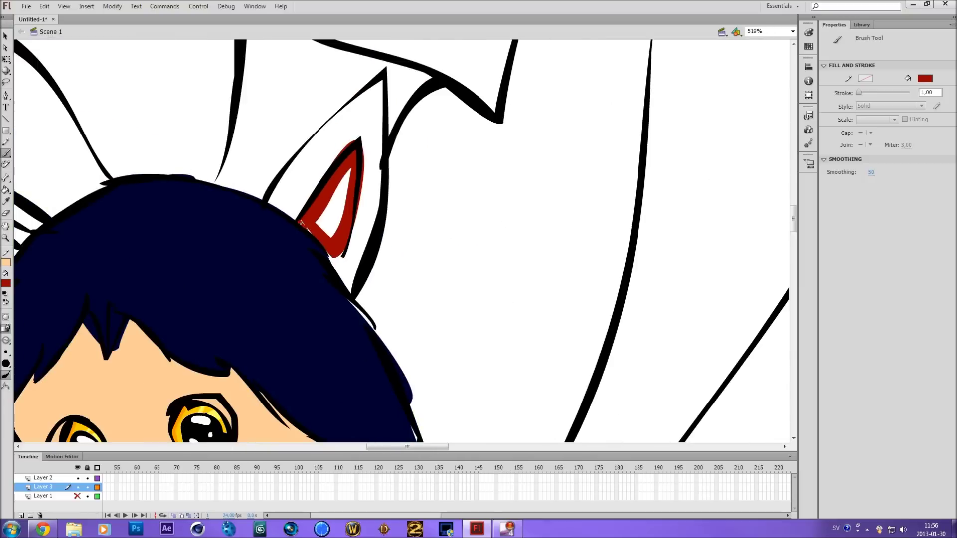
scroll(347, 204, down, 3)
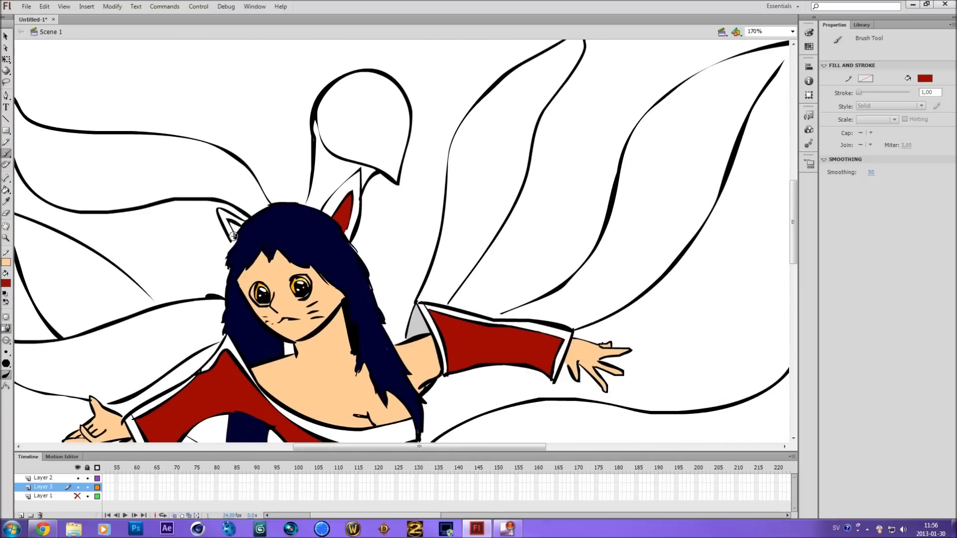
scroll(235, 223, down, 3)
scroll(334, 209, up, 6)
click(6, 283)
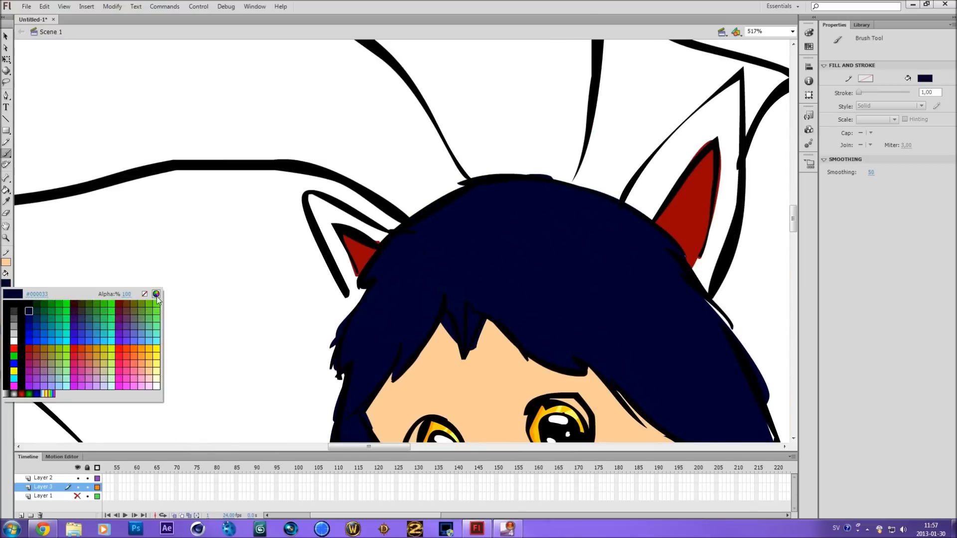
click(154, 292)
drag(589, 272, 589, 255)
click(386, 331)
Shade the left outer ear fur in the lighter blue-grey navy.
scroll(344, 244, down, 3)
drag(337, 237, 346, 262)
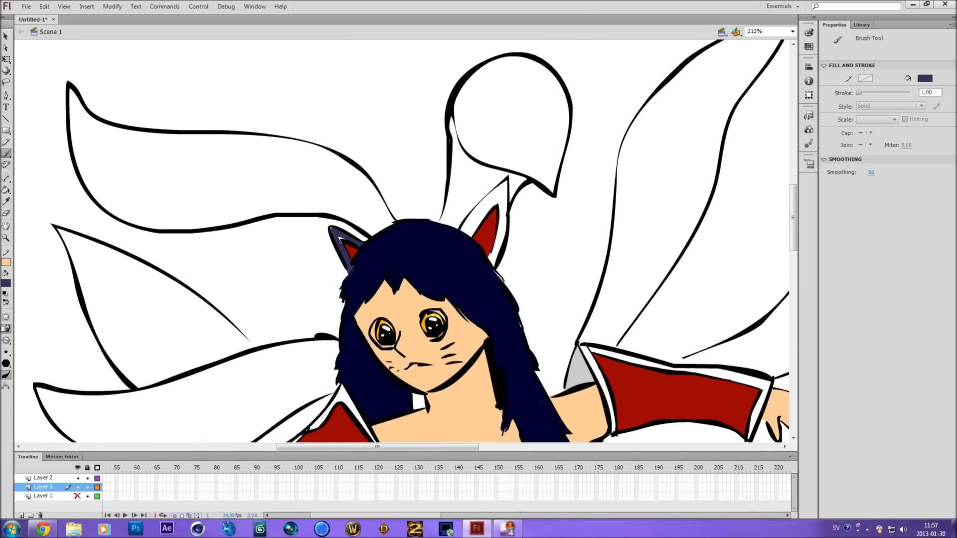
scroll(477, 214, down, 2)
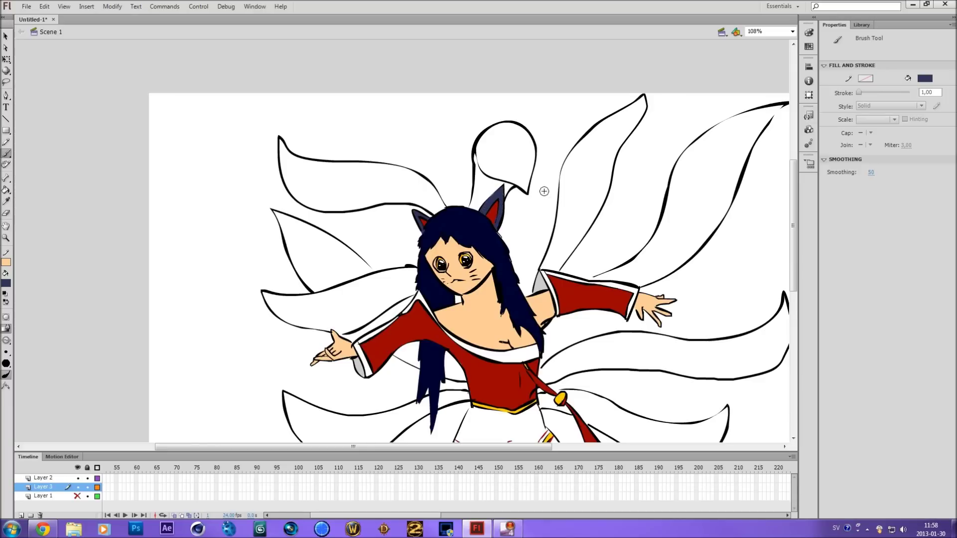
scroll(349, 224, down, 2)
scroll(373, 299, up, 1)
click(5, 349)
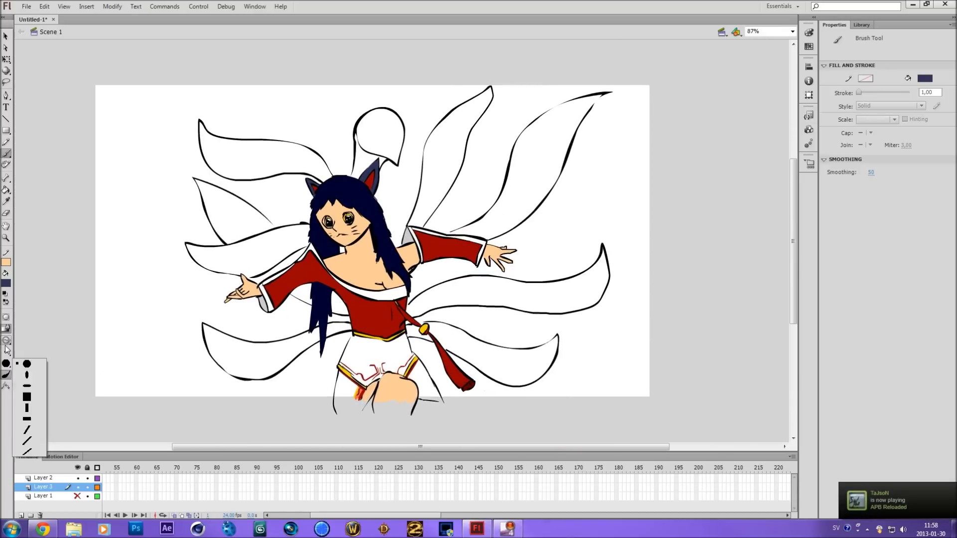
Pick light grey and fill the left tails and the tail below the ear.
click(6, 283)
click(6, 333)
mouse_move(207, 195)
mouse_down()
mouse_move(234, 234)
mouse_move(269, 230)
mouse_up()
mouse_move(202, 252)
mouse_down()
mouse_move(294, 249)
mouse_move(279, 229)
mouse_move(220, 249)
mouse_move(223, 269)
mouse_move(192, 249)
mouse_move(214, 261)
mouse_up()
mouse_move(371, 124)
mouse_down()
mouse_move(394, 159)
mouse_move(374, 114)
mouse_move(393, 150)
mouse_move(371, 172)
mouse_move(393, 148)
mouse_move(362, 167)
mouse_move(384, 152)
mouse_up()
mouse_move(200, 197)
mouse_down()
mouse_move(195, 180)
mouse_move(220, 198)
mouse_up()
mouse_move(205, 140)
mouse_down()
mouse_move(224, 164)
mouse_move(329, 176)
mouse_move(289, 165)
mouse_move(235, 176)
mouse_move(214, 132)
mouse_move(311, 154)
mouse_up()
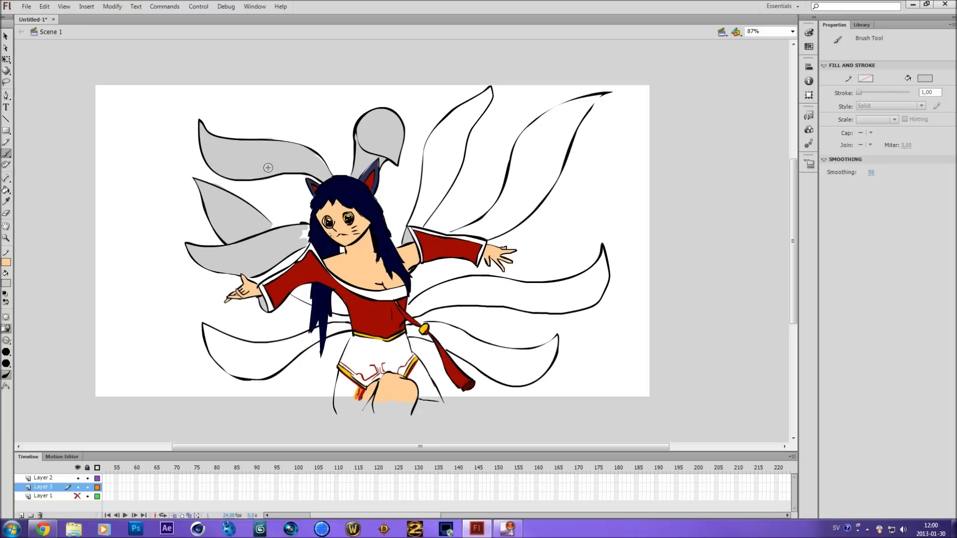
Grey the white gaps under the tail and between the sleeve and hair.
scroll(298, 232, up, 5)
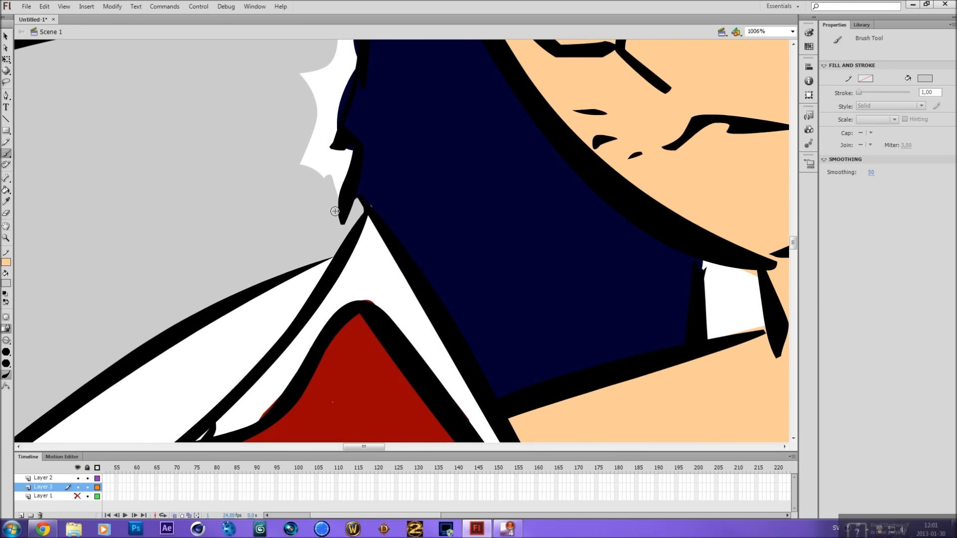
scroll(348, 53, down, 2)
scroll(347, 53, up, 2)
scroll(331, 150, down, 5)
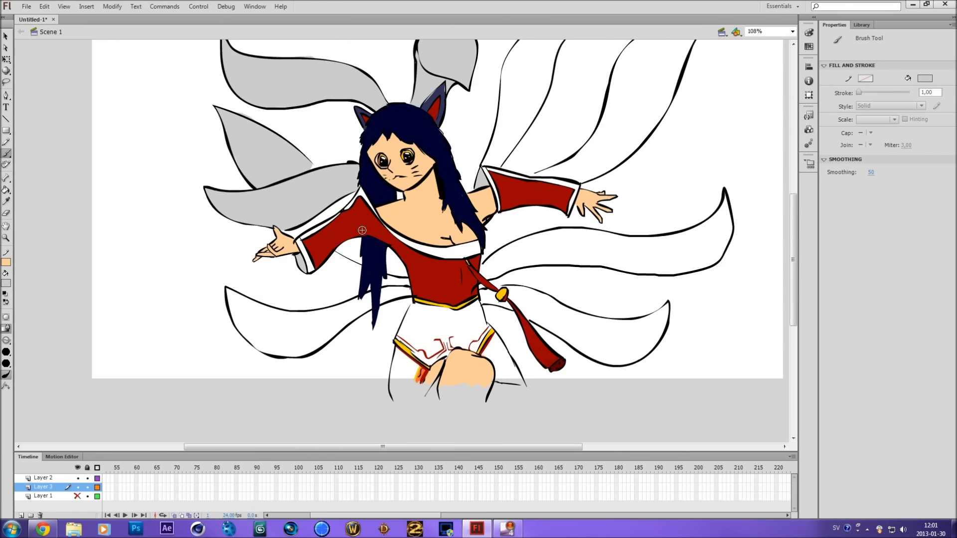
scroll(356, 165, up, 1)
scroll(356, 165, up, 2)
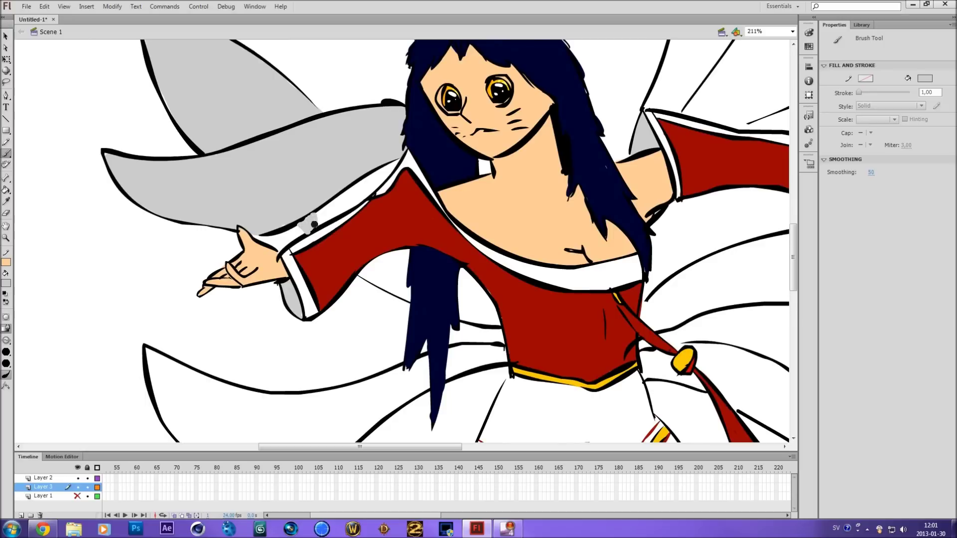
drag(372, 183, 304, 231)
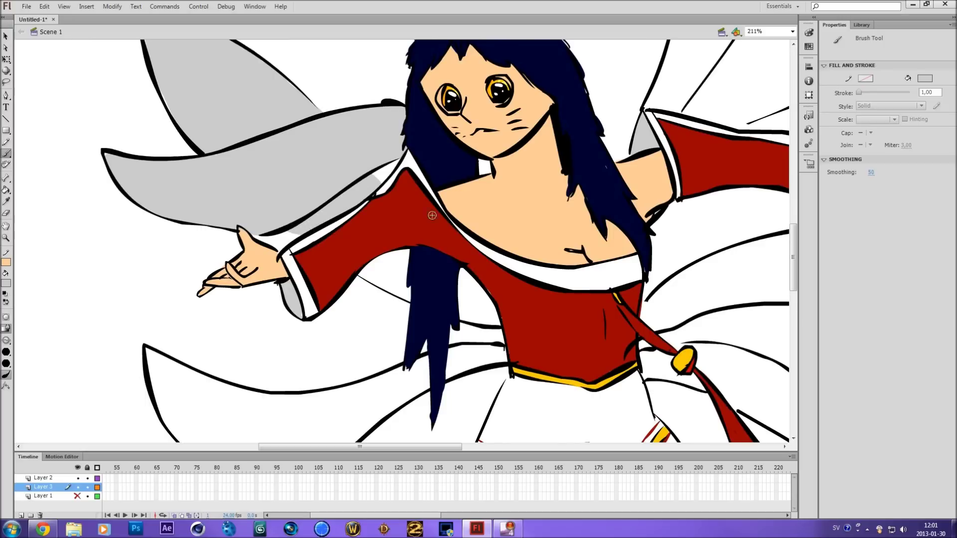
mouse_move(364, 275)
mouse_down()
mouse_move(385, 272)
mouse_move(401, 294)
mouse_up()
mouse_move(458, 272)
mouse_down()
mouse_move(465, 317)
mouse_move(499, 293)
mouse_up()
click(21, 515)
Brush grey under the hair, over the lower-left tails and the right tail.
drag(389, 379, 506, 368)
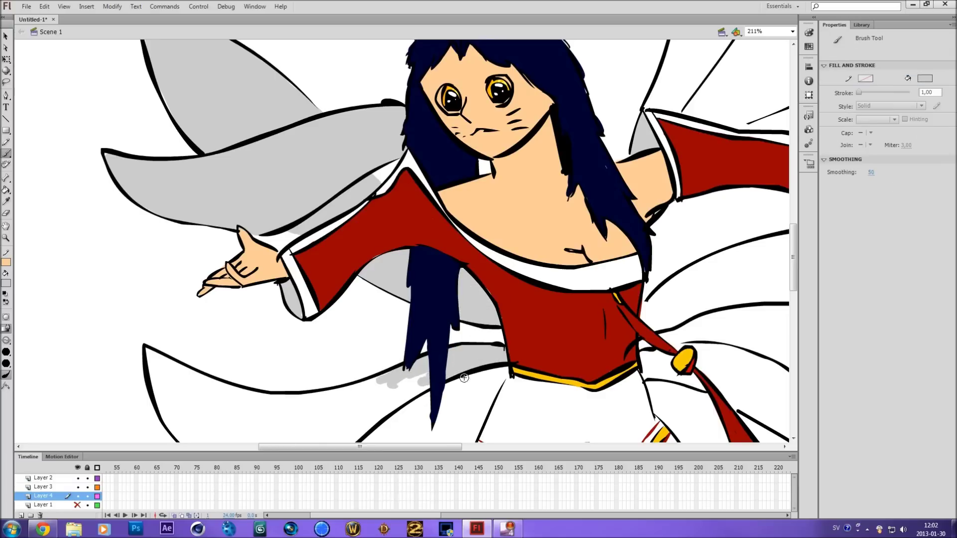
scroll(506, 369, down, 3)
drag(167, 316, 234, 383)
mouse_move(150, 299)
mouse_down()
mouse_move(194, 312)
mouse_move(166, 257)
mouse_move(229, 310)
mouse_move(310, 288)
mouse_move(272, 320)
mouse_move(223, 328)
mouse_up()
scroll(193, 312, down, 3)
mouse_move(545, 248)
mouse_down()
mouse_move(498, 272)
mouse_move(615, 321)
mouse_move(698, 319)
mouse_move(662, 321)
mouse_move(698, 299)
mouse_move(593, 309)
mouse_move(675, 316)
mouse_move(523, 255)
mouse_up()
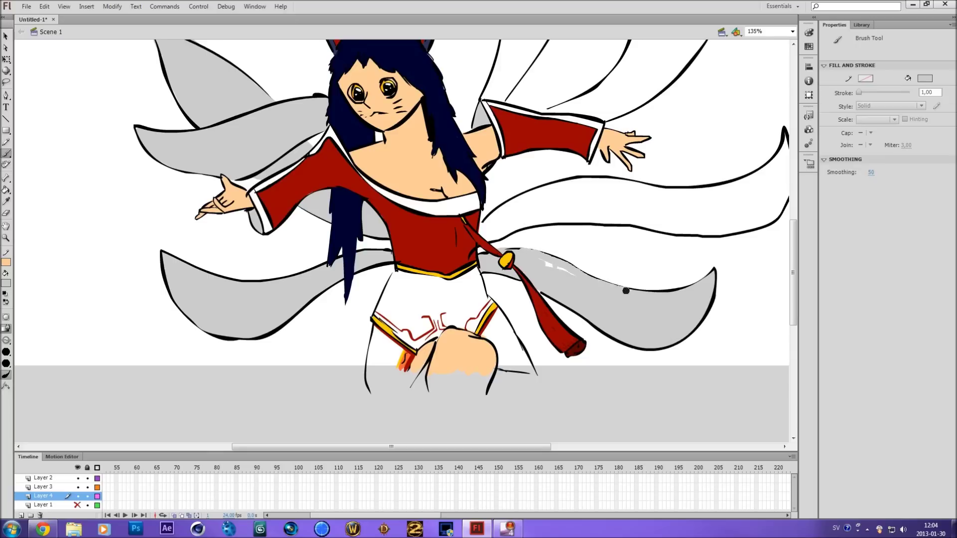
click(43, 478)
drag(793, 272, 797, 248)
mouse_move(642, 279)
mouse_down()
mouse_move(516, 331)
mouse_move(583, 279)
mouse_move(643, 299)
mouse_up()
On Layer 4, shade the middle, tip, upper-right and upper-middle tails grey.
click(43, 495)
drag(558, 314, 713, 287)
scroll(741, 309, right, 5)
mouse_move(616, 235)
mouse_down()
mouse_move(515, 282)
mouse_move(519, 314)
mouse_move(455, 276)
mouse_move(443, 282)
mouse_move(498, 321)
mouse_move(616, 246)
mouse_move(563, 298)
mouse_move(449, 316)
mouse_move(426, 284)
mouse_up()
scroll(423, 312, up, 3)
mouse_move(566, 102)
mouse_down()
mouse_move(478, 249)
mouse_move(496, 182)
mouse_move(573, 128)
mouse_move(485, 223)
mouse_move(598, 87)
mouse_move(563, 100)
mouse_move(574, 176)
mouse_move(613, 95)
mouse_move(448, 259)
mouse_move(511, 240)
mouse_move(550, 197)
mouse_move(433, 282)
mouse_move(449, 299)
mouse_move(444, 288)
mouse_up()
mouse_move(441, 84)
mouse_down()
mouse_move(425, 128)
mouse_move(363, 124)
mouse_move(439, 81)
mouse_move(341, 172)
mouse_move(341, 188)
mouse_move(391, 156)
mouse_move(320, 277)
mouse_move(327, 290)
mouse_up()
Pick a dark slate blue fill and select Layer 3.
key(i)
click(256, 196)
key(b)
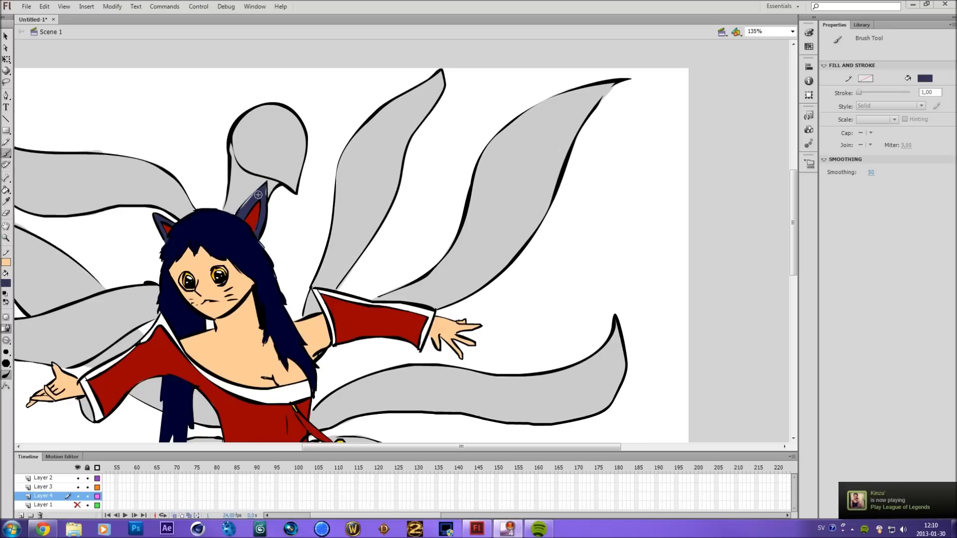
click(43, 487)
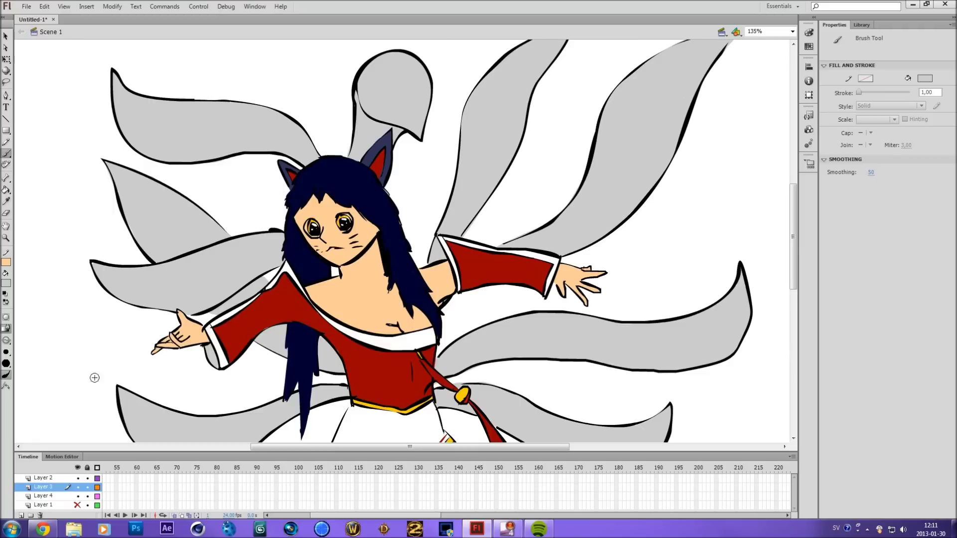
Shade the skin near the neck and the right side of the leg in darker orange.
scroll(145, 301, down, 3)
click(6, 283)
click(117, 320)
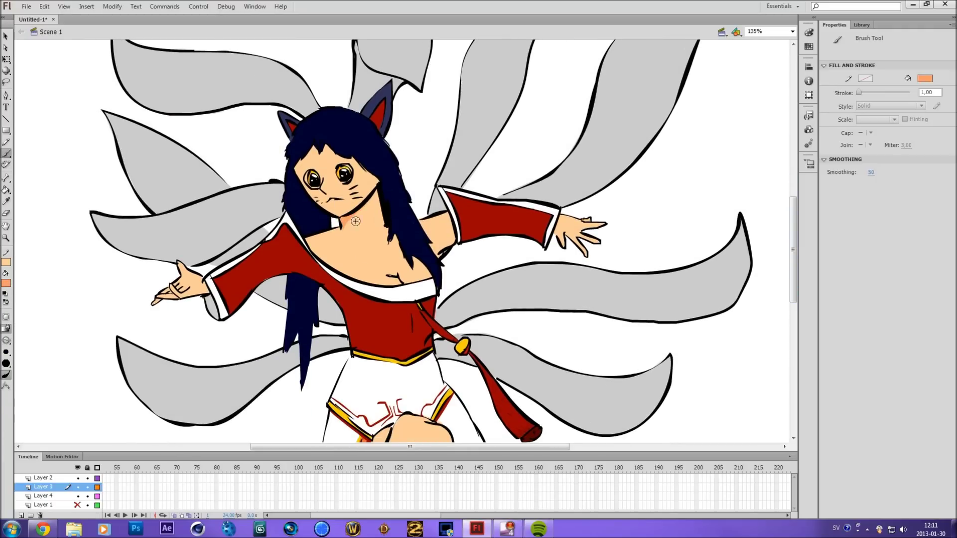
drag(358, 213, 342, 220)
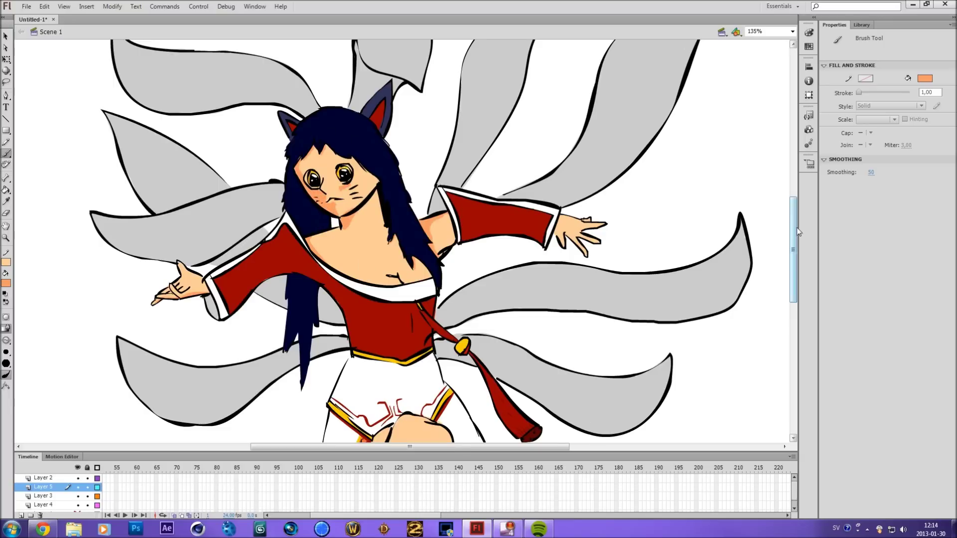
scroll(348, 221, down, 3)
mouse_move(433, 300)
mouse_down()
mouse_move(446, 277)
mouse_move(432, 269)
mouse_up()
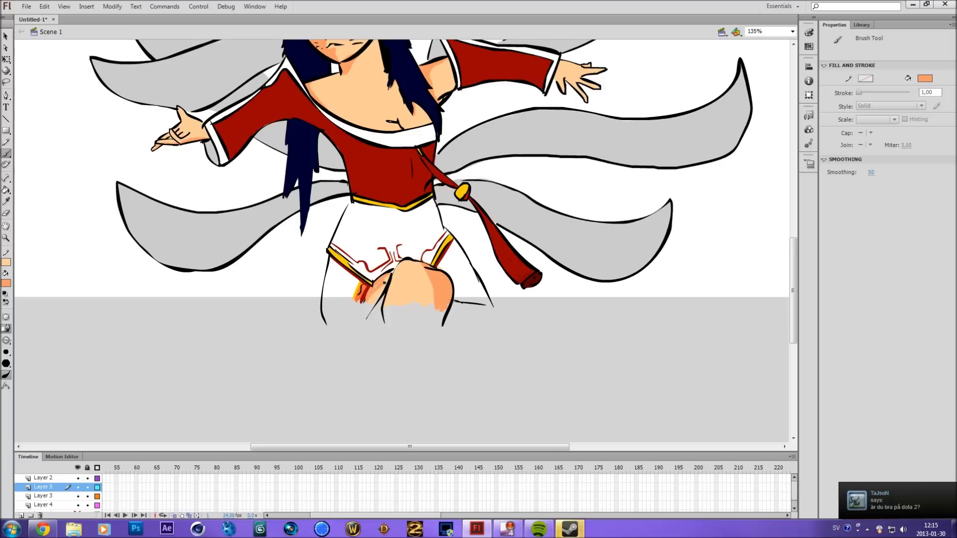
scroll(482, 266, up, 3)
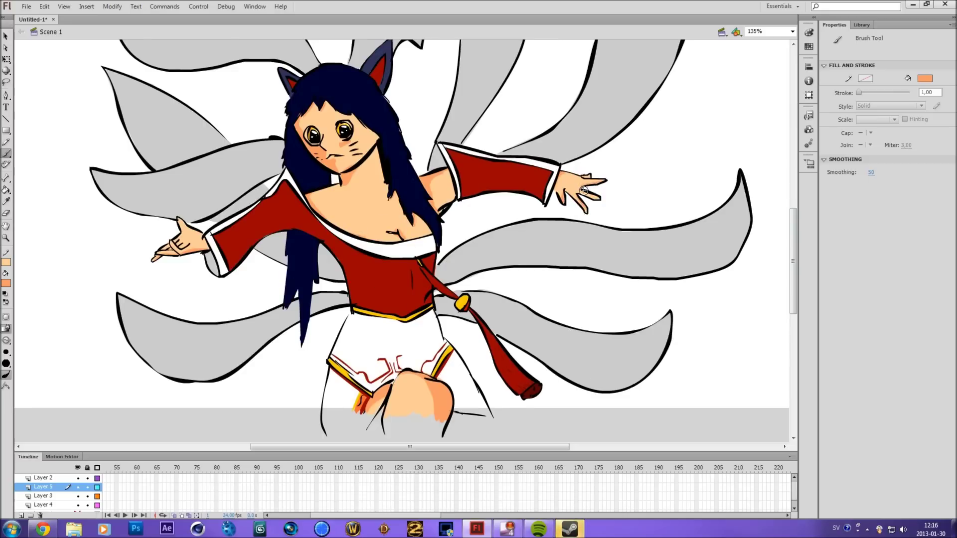
click(6, 283)
On a new layer, shade the upper-left skirt and both sides of the leg light grey.
click(192, 348)
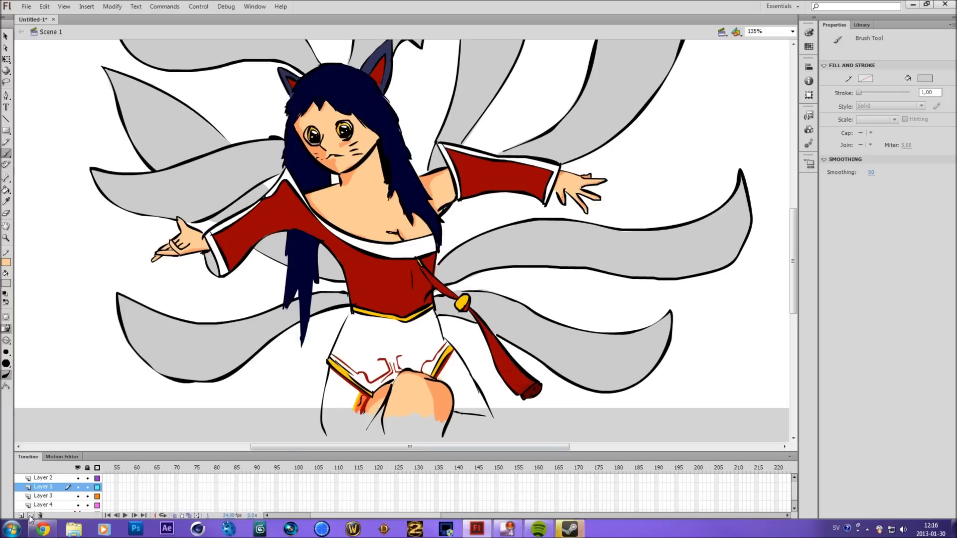
click(50, 505)
click(21, 515)
drag(349, 339, 378, 344)
drag(331, 372, 327, 392)
drag(451, 387, 474, 404)
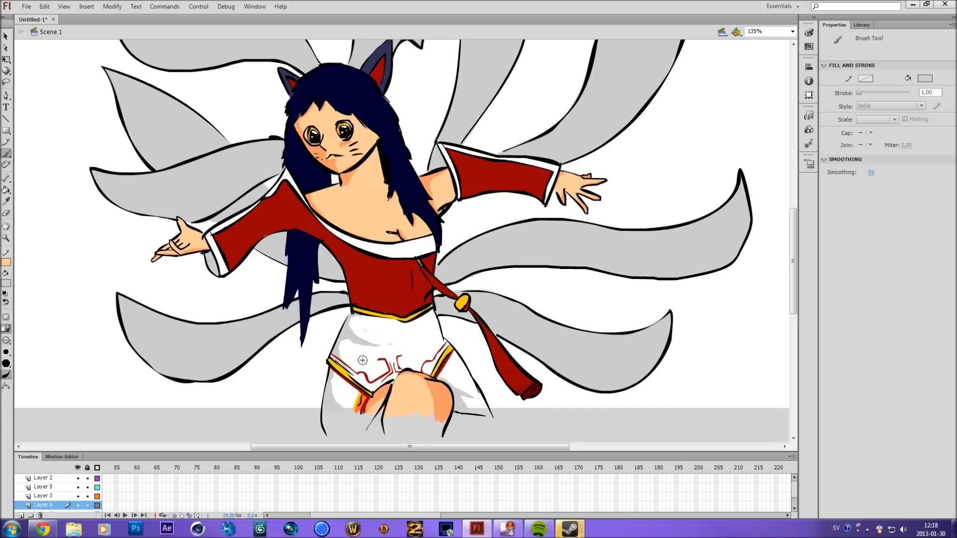
Select Layer 5 and set a dark red fill for the robe shading.
click(42, 487)
click(6, 283)
click(158, 294)
click(386, 331)
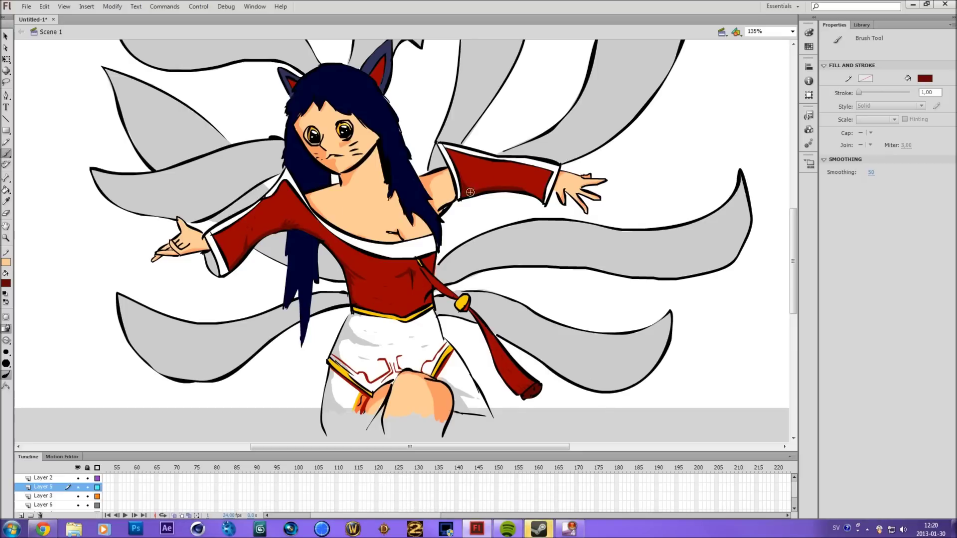
scroll(385, 98, up, 3)
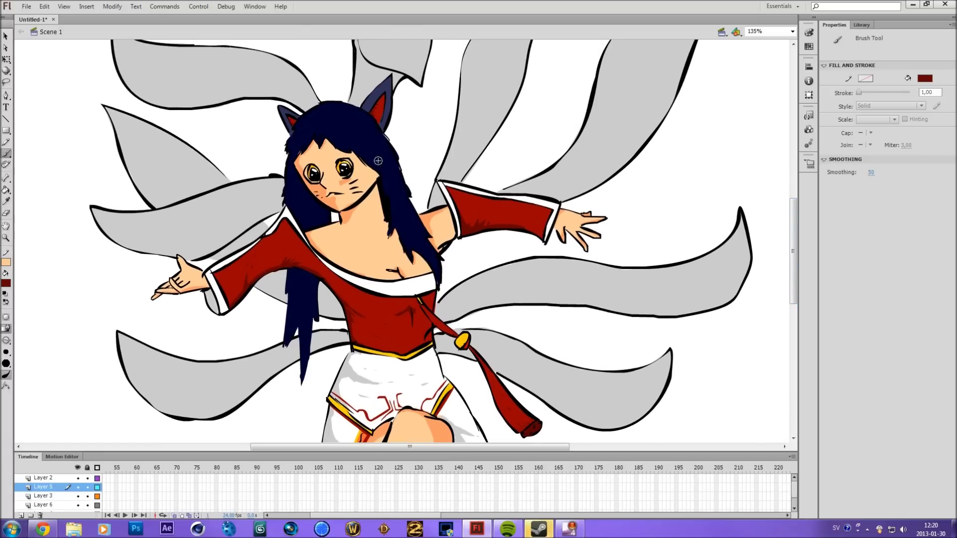
click(21, 515)
Paint a cyan orb core beside the left hand, ringed with darker blue strokes.
click(6, 283)
click(115, 318)
mouse_move(145, 172)
mouse_down()
mouse_move(150, 200)
mouse_move(169, 220)
mouse_up()
click(6, 283)
click(30, 349)
drag(145, 167, 115, 239)
mouse_move(197, 159)
mouse_down()
mouse_move(180, 200)
mouse_move(120, 142)
mouse_move(109, 203)
mouse_up()
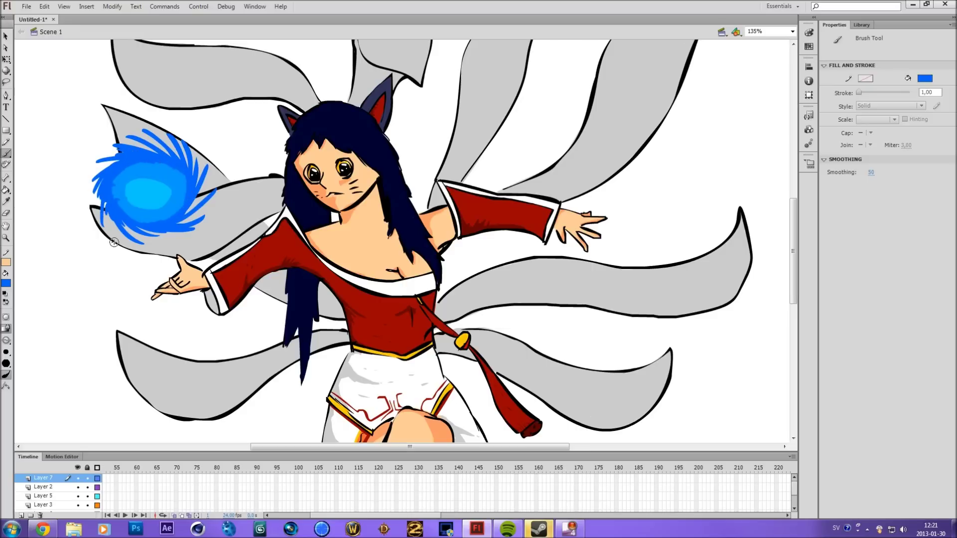
Add a cyan swirl inside the orb and six blue splash strokes around it.
click(6, 283)
click(66, 340)
drag(133, 194, 159, 196)
click(5, 283)
click(66, 319)
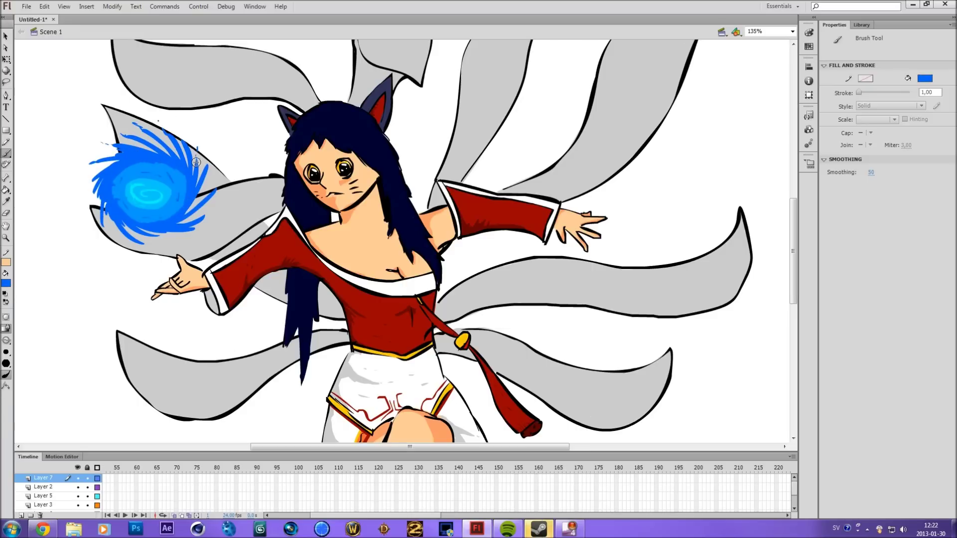
drag(92, 125, 90, 115)
drag(106, 127, 102, 121)
drag(179, 132, 177, 127)
drag(83, 219, 79, 199)
drag(115, 261, 116, 255)
drag(147, 276, 140, 259)
Select Layer 5 and browse the fill swatches for a bright blue.
click(43, 496)
click(6, 283)
click(6, 283)
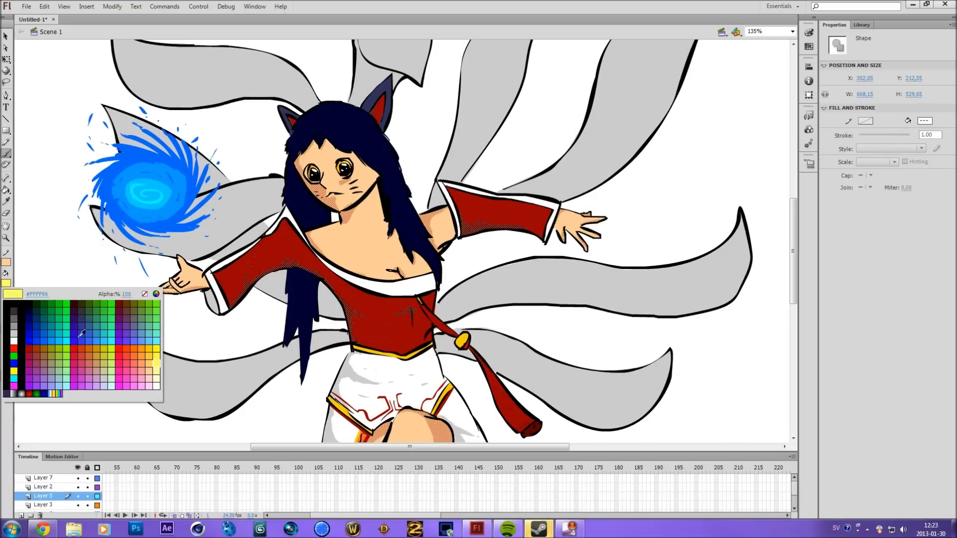
Add bright blue glow marks on the thumb and along the left sleeve edge.
click(52, 341)
scroll(179, 235, down, 1)
drag(179, 242, 180, 246)
drag(288, 190, 209, 254)
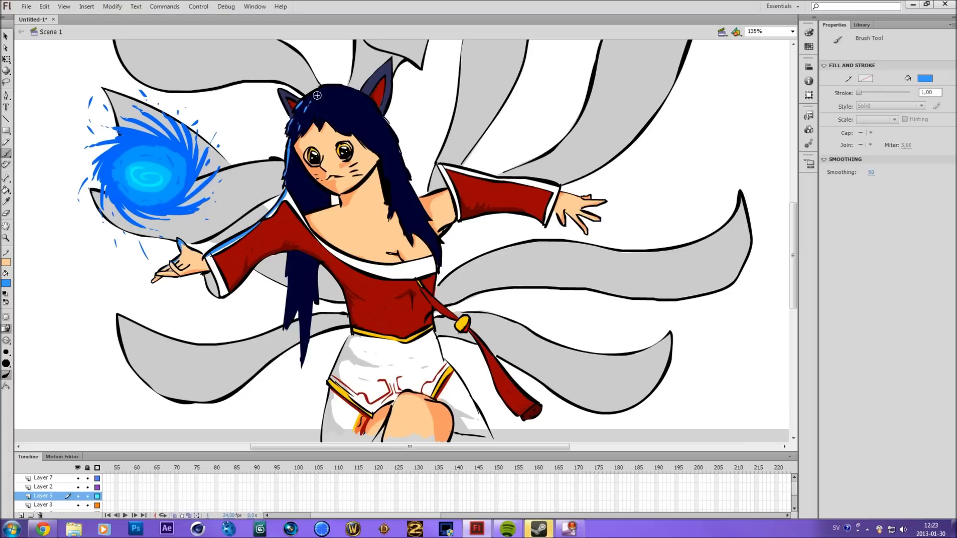
click(44, 487)
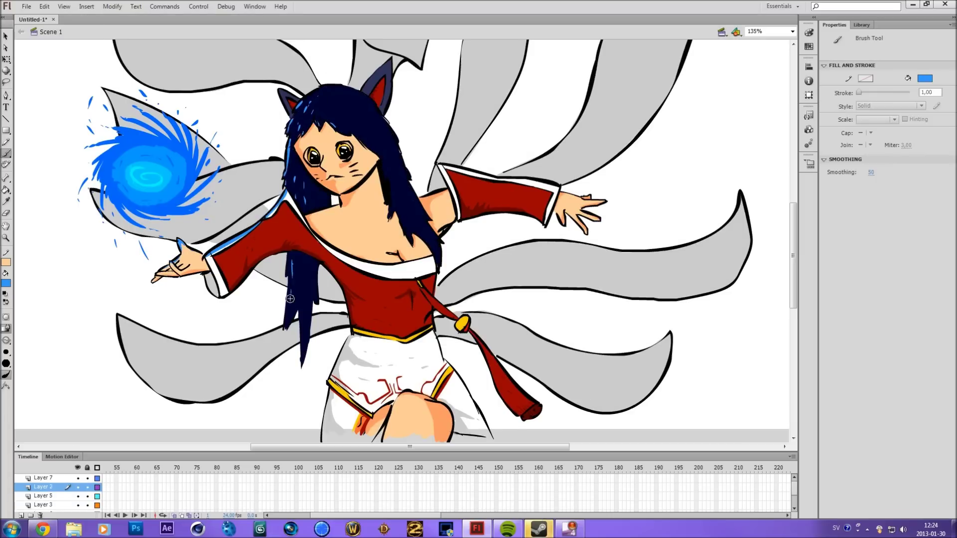
ctrl+click(379, 189)
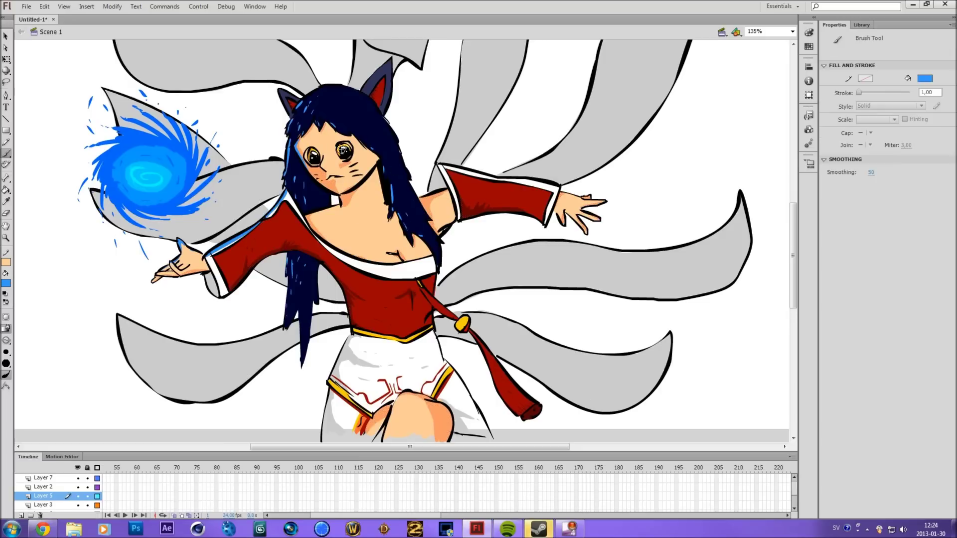
Paint blue glow along the middle, lower and top tail edges.
drag(226, 178, 259, 165)
drag(157, 334, 242, 345)
drag(192, 87, 234, 79)
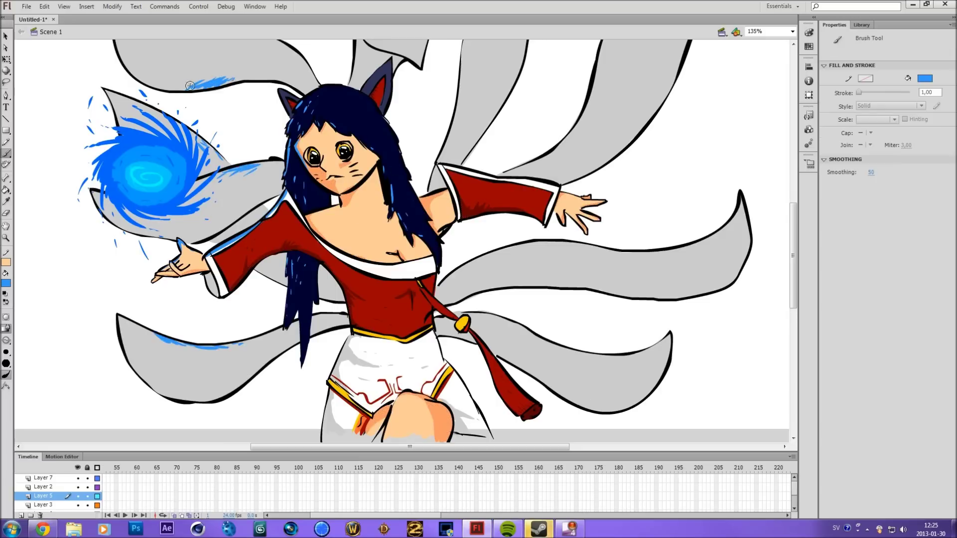
scroll(401, 369, down, 2)
drag(402, 365, 394, 396)
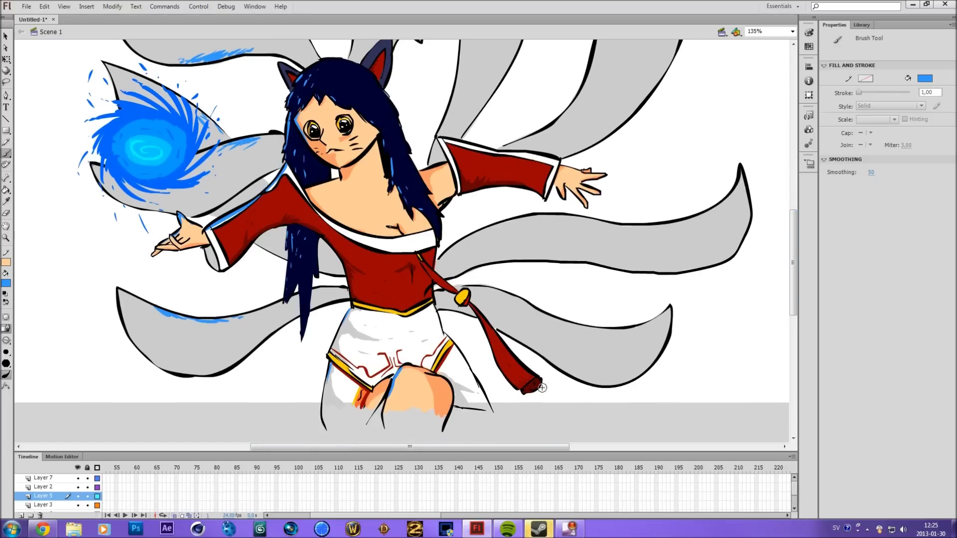
scroll(536, 401, up, 2)
Switch to grey and shade the right tail, upper tail and tail beside the hair.
click(6, 283)
click(15, 323)
mouse_move(440, 299)
mouse_down()
mouse_move(511, 264)
mouse_move(461, 309)
mouse_up()
mouse_move(463, 133)
mouse_down()
mouse_move(441, 170)
mouse_move(548, 189)
mouse_up()
drag(325, 325, 318, 337)
scroll(459, 327, up, 2)
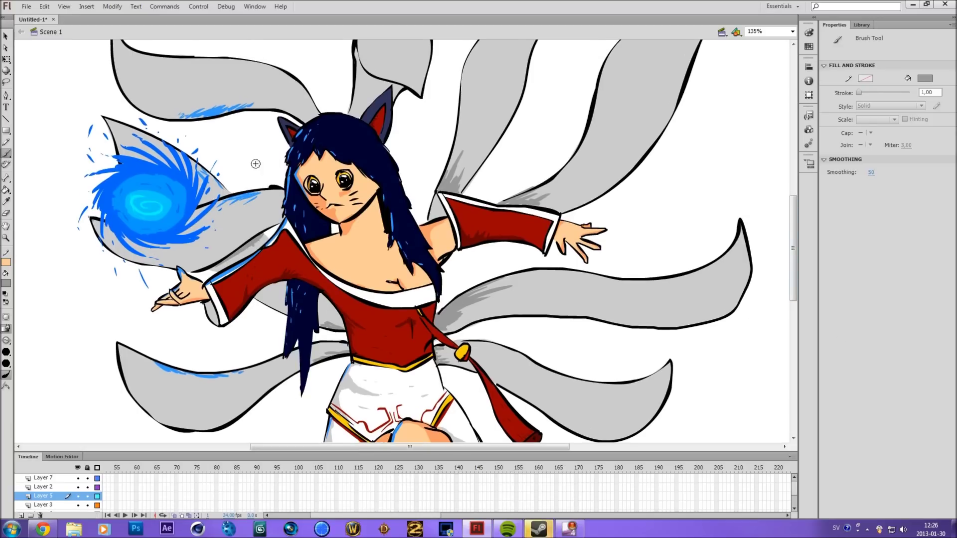
Deepen the grey shading on the upper and right tails.
scroll(792, 266, up, 5)
scroll(799, 265, up, 2)
drag(365, 165, 372, 155)
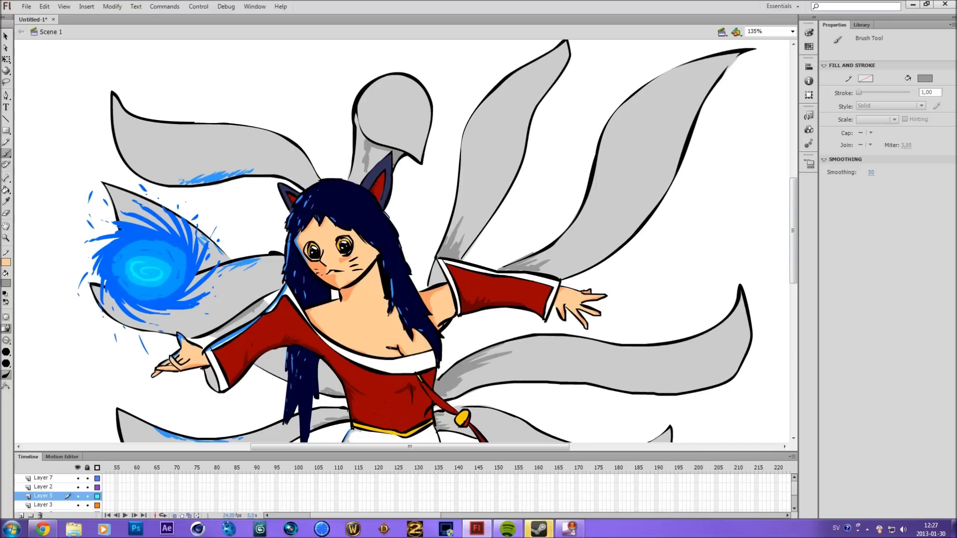
drag(682, 147, 670, 176)
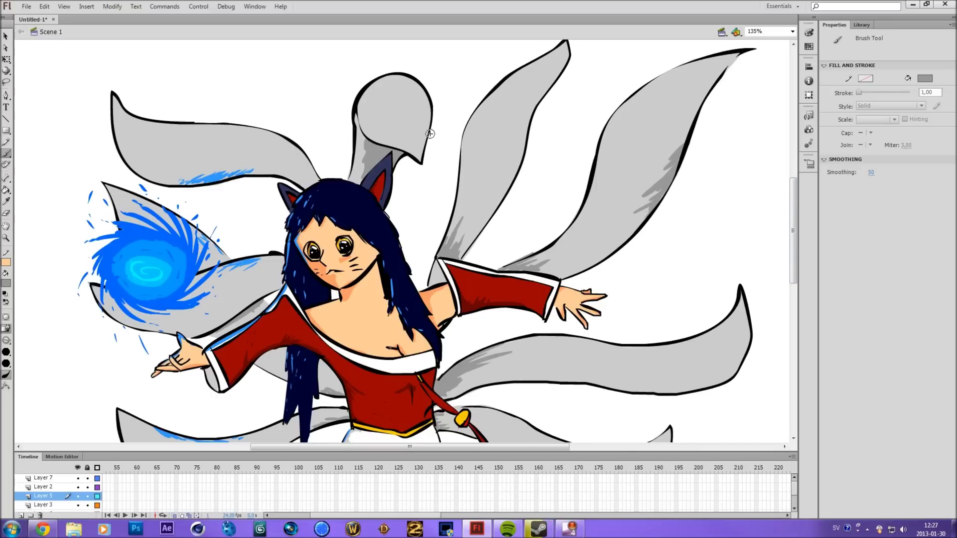
Switch the fill back to blue for the glow on the tail behind the head.
click(6, 283)
click(180, 288)
scroll(288, 205, down, 1)
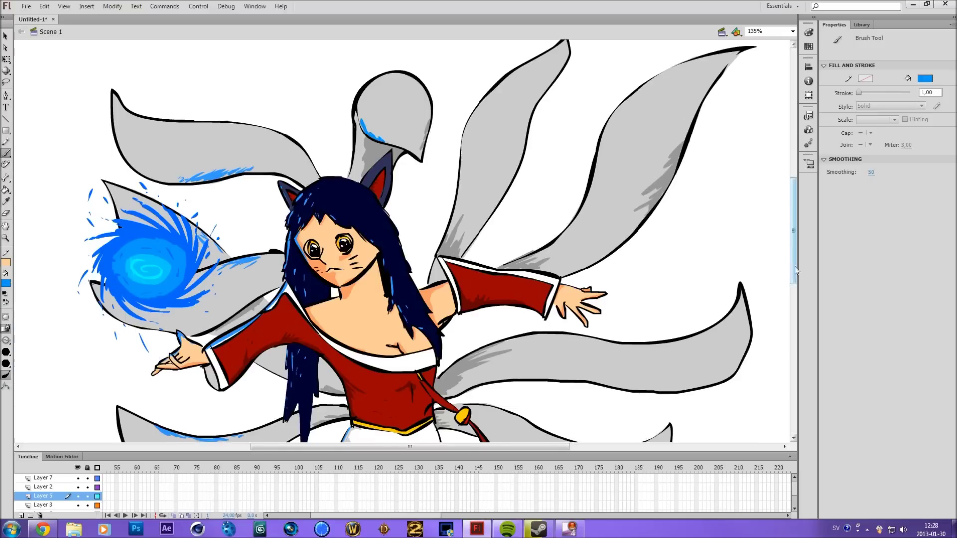
scroll(461, 289, down, 4)
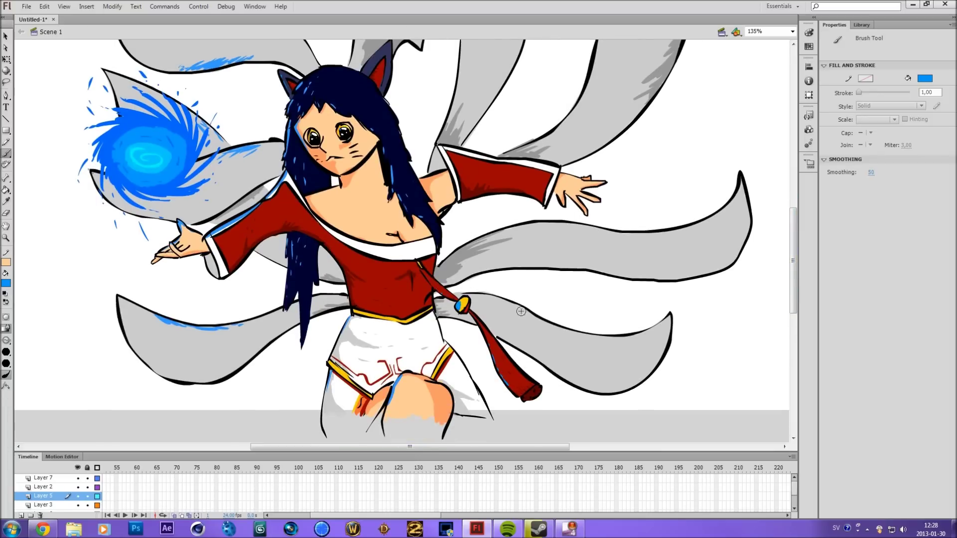
scroll(521, 311, up, 3)
scroll(669, 250, up, 2)
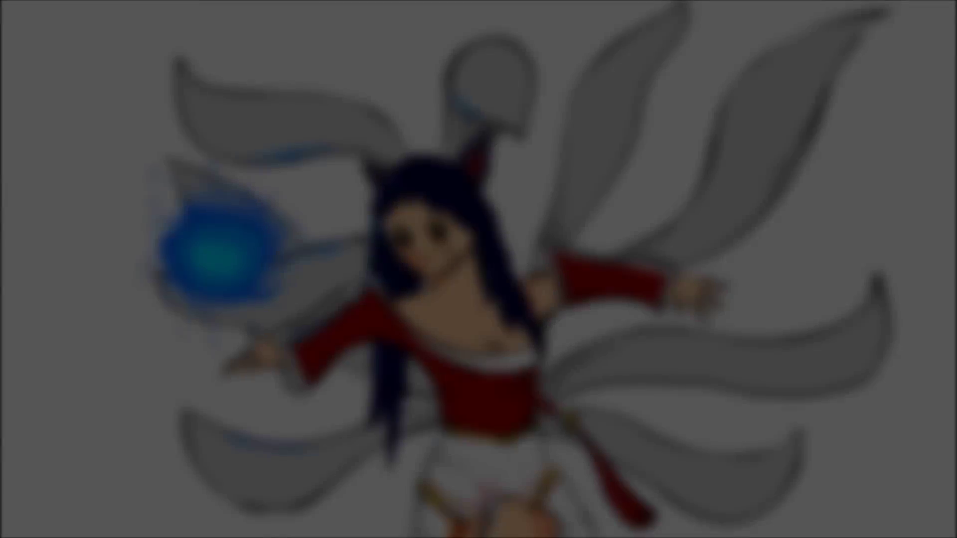